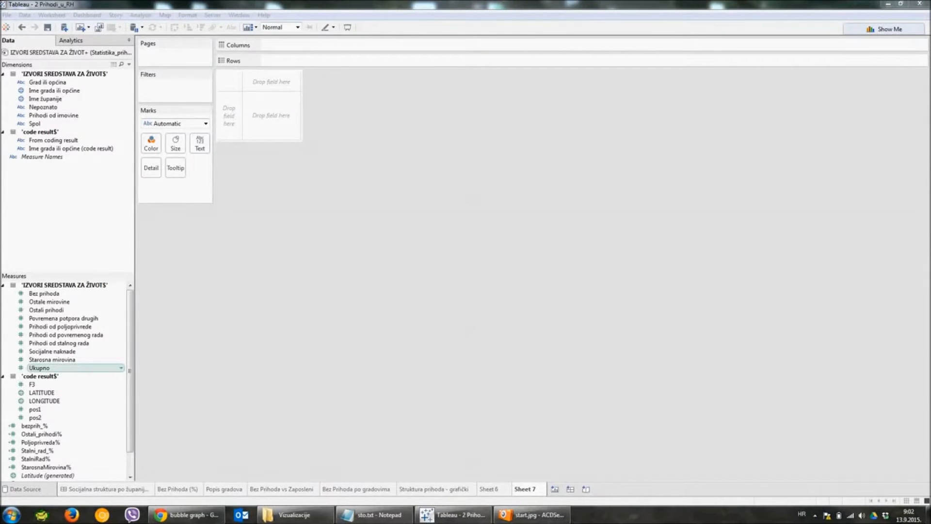
Build a scatter plot with Bez prihoda on columns, Socijalne naknade on rows and Ime županije as detail.
{"action": "left_click_drag", "start_coordinate": [43, 293], "coordinate": [311, 47]}
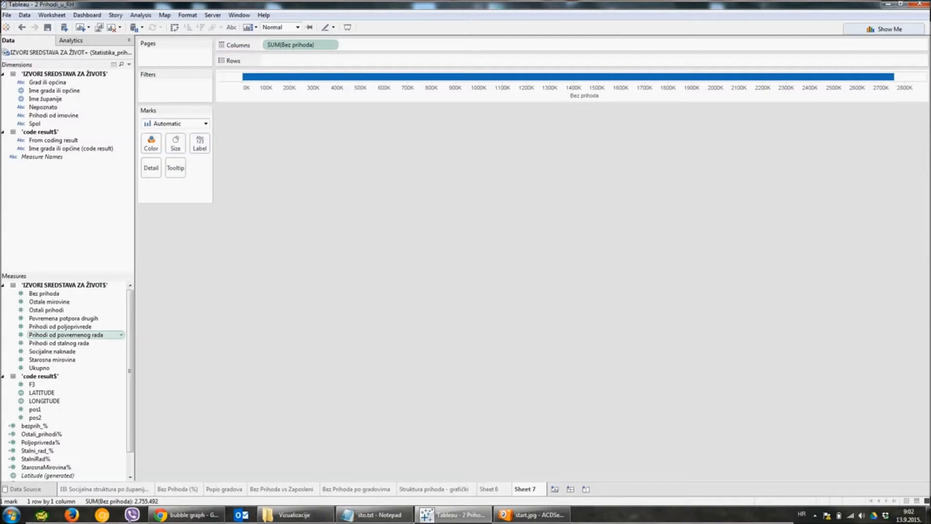
{"action": "left_click_drag", "start_coordinate": [52, 352], "coordinate": [244, 61]}
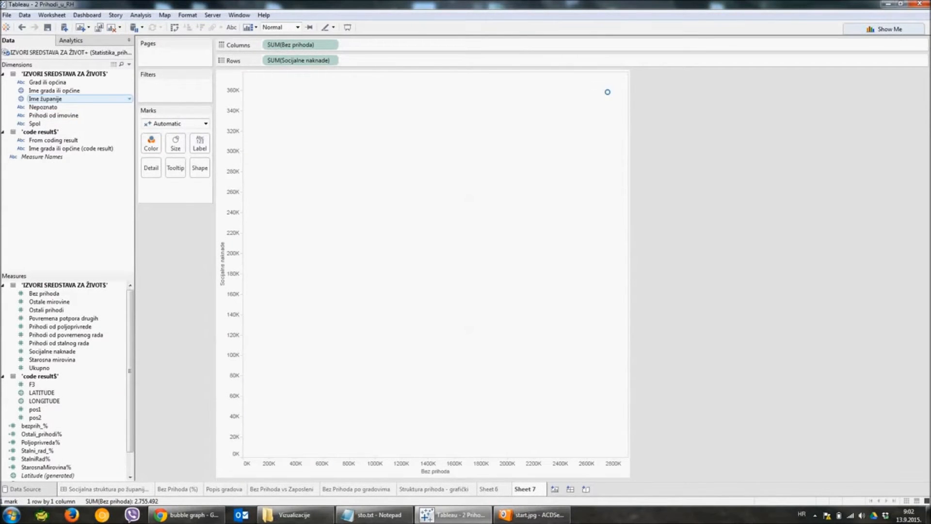
{"action": "left_click_drag", "start_coordinate": [45, 99], "coordinate": [150, 170]}
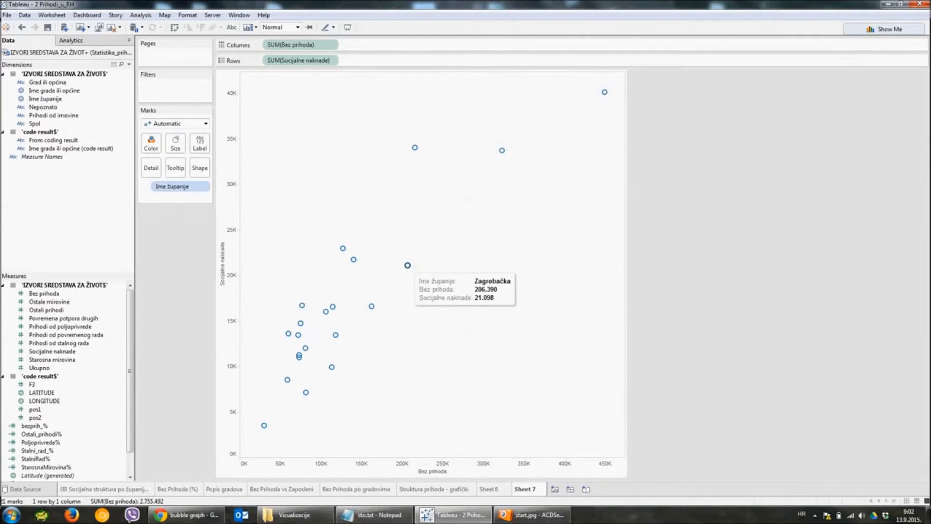
{"action": "mouse_move", "coordinate": [343, 247]}
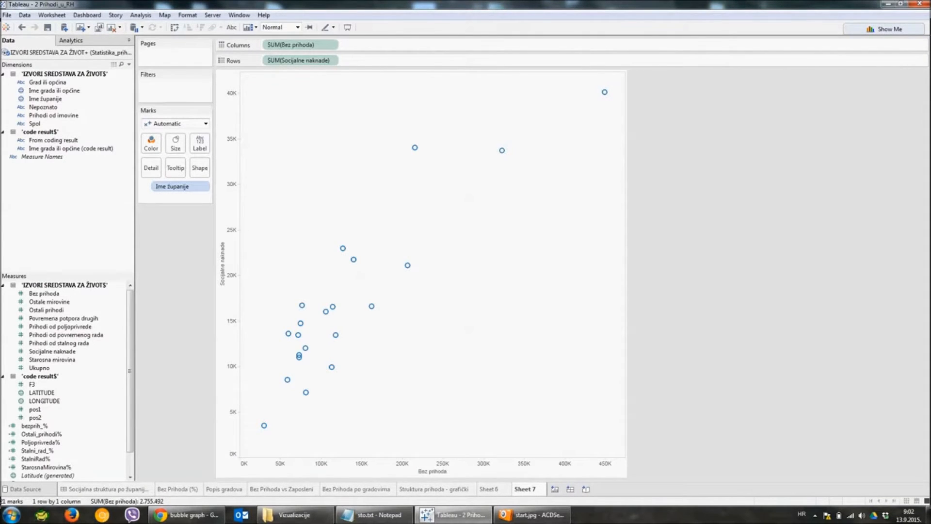
{"action": "mouse_move", "coordinate": [415, 147]}
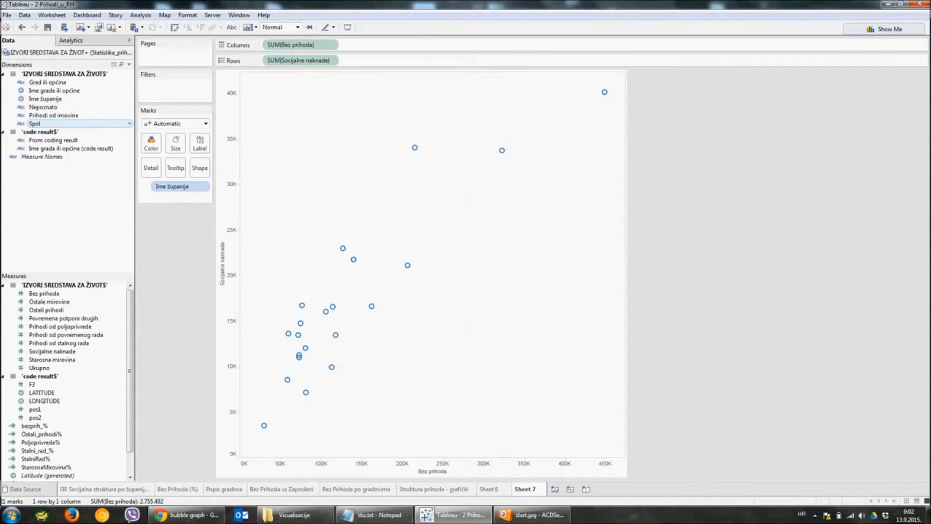
Label the scatter plot's points with Ime županije and show trend lines.
{"action": "left_click_drag", "start_coordinate": [45, 99], "coordinate": [199, 145]}
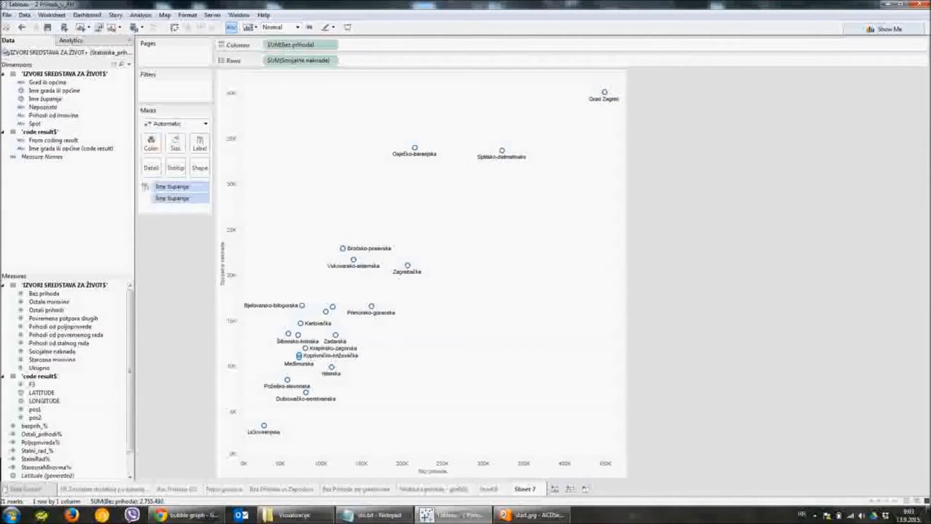
{"action": "right_click", "coordinate": [422, 208]}
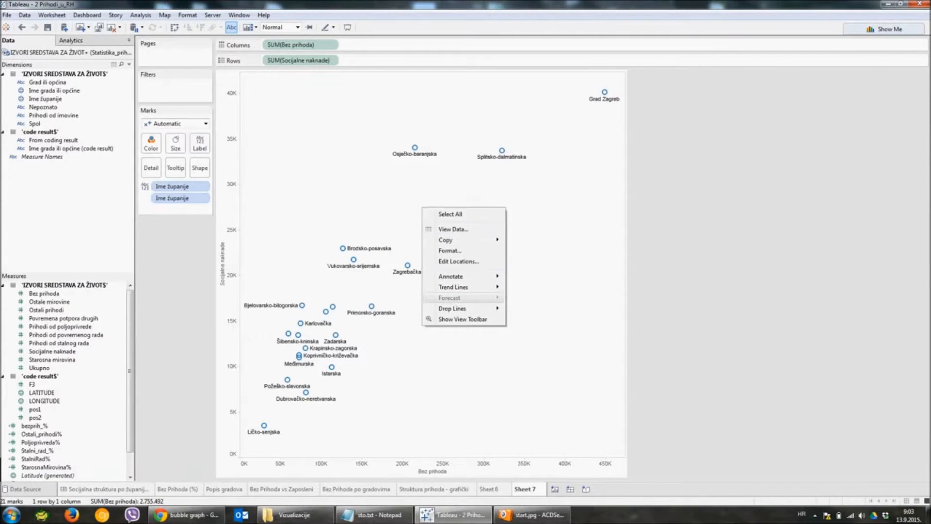
{"action": "mouse_move", "coordinate": [454, 286]}
{"action": "left_click", "coordinate": [534, 288]}
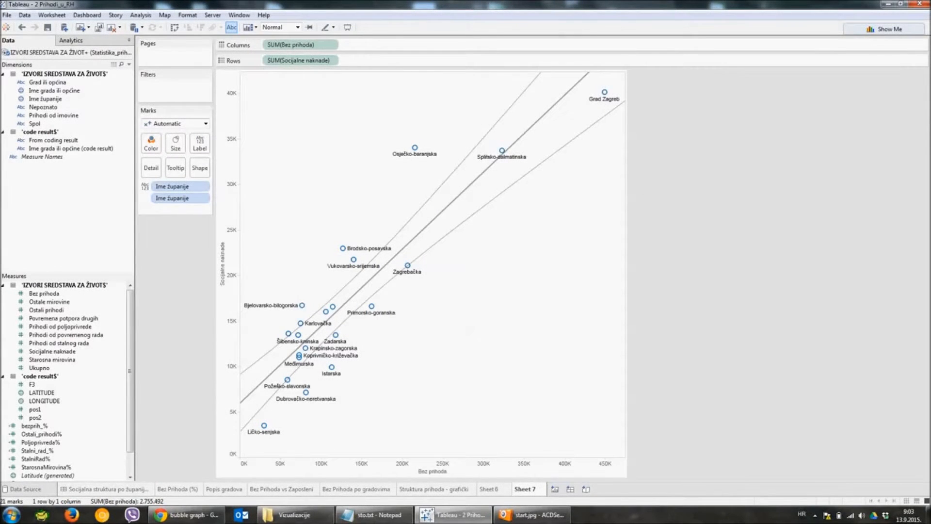
Turn off the confidence bands of the linear trend line.
{"action": "mouse_move", "coordinate": [464, 190]}
{"action": "right_click", "coordinate": [481, 190]}
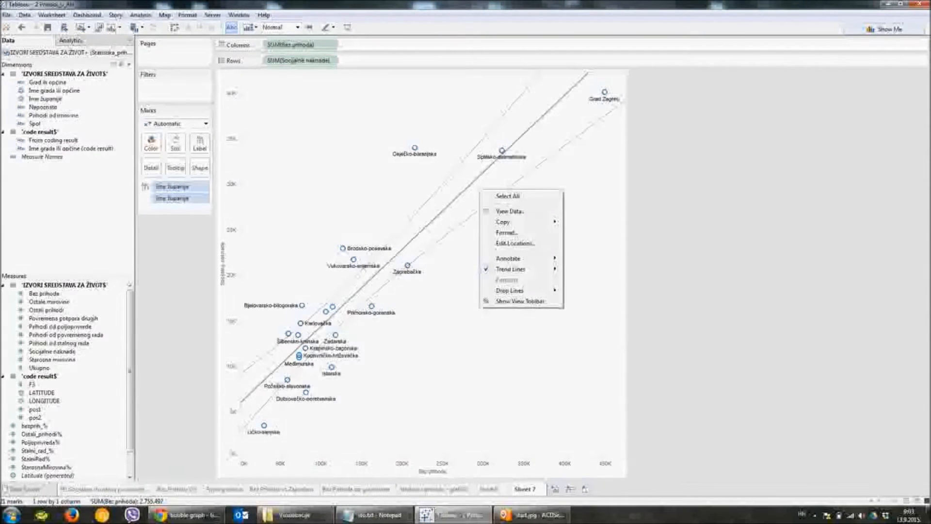
{"action": "mouse_move", "coordinate": [511, 269]}
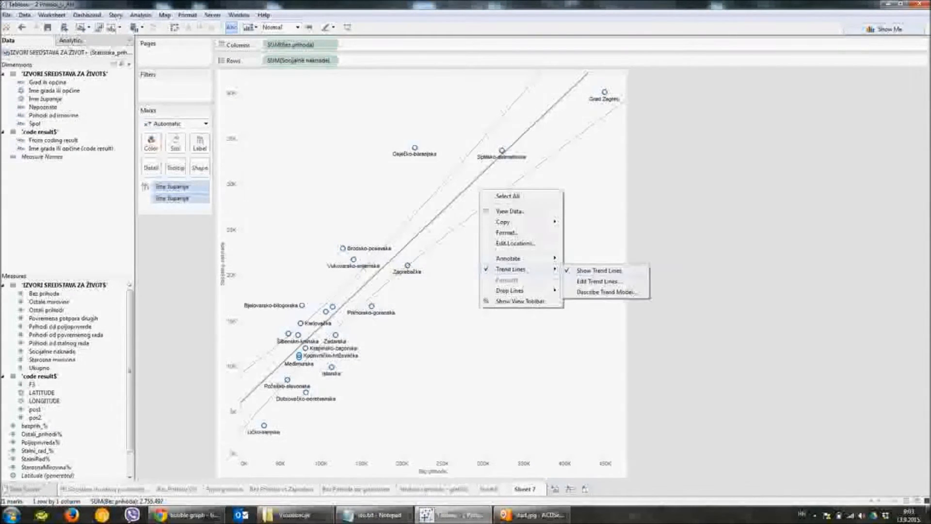
{"action": "left_click", "coordinate": [594, 277]}
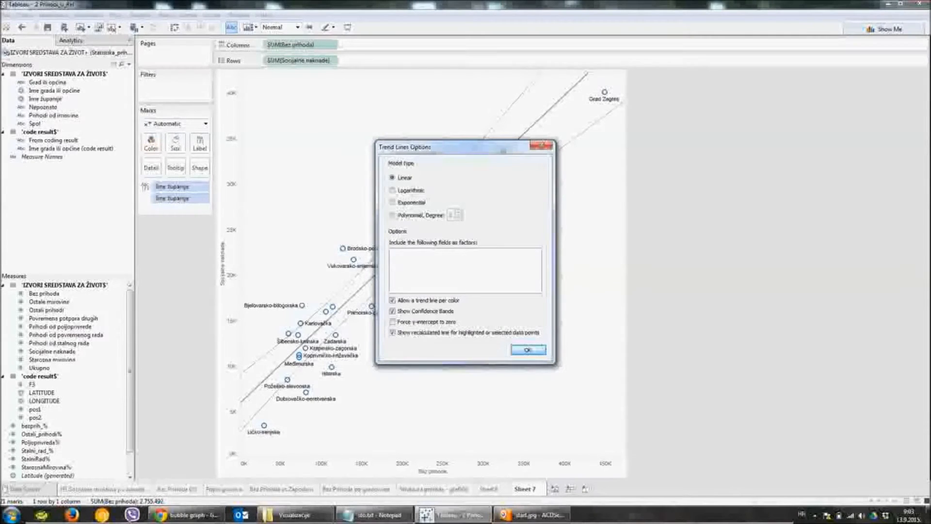
{"action": "left_click", "coordinate": [393, 311]}
{"action": "left_click", "coordinate": [529, 349]}
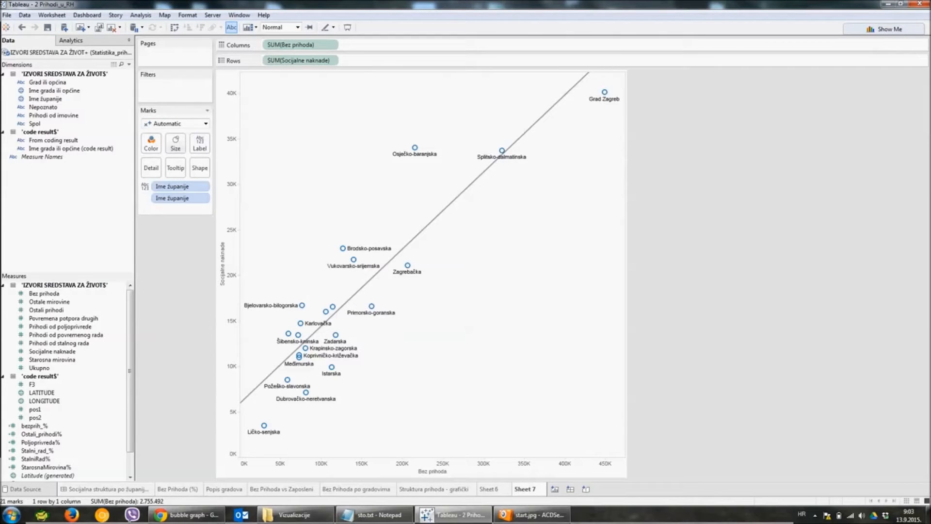
Color the points by Spol and exclude the sv category.
{"action": "left_click_drag", "start_coordinate": [34, 123], "coordinate": [151, 144]}
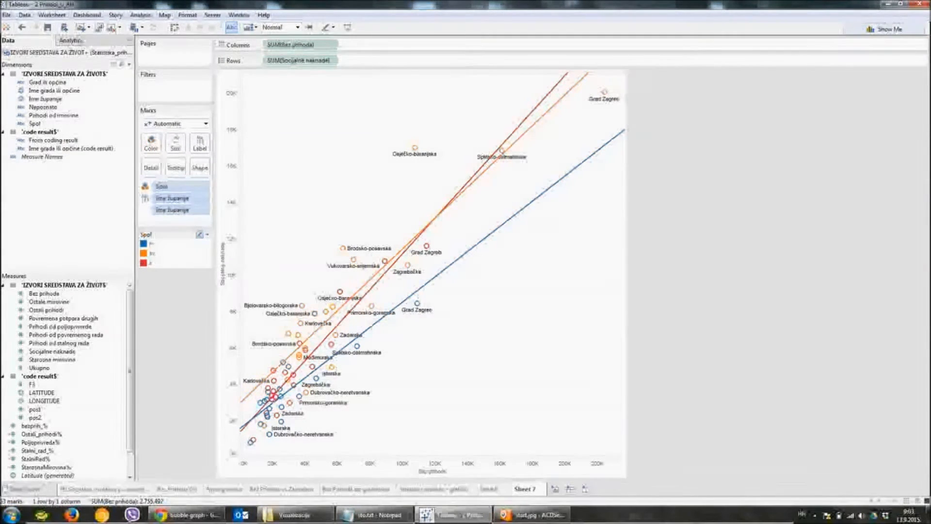
{"action": "left_click", "coordinate": [148, 253]}
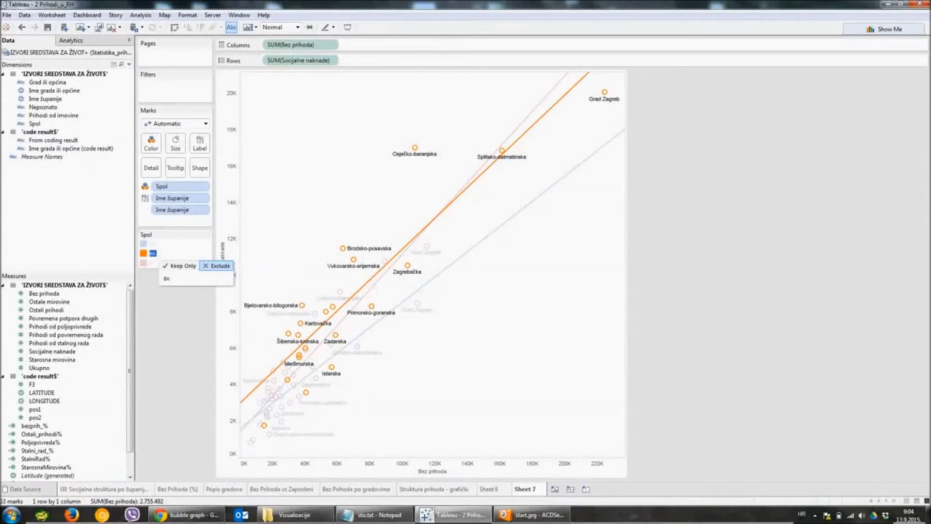
{"action": "left_click", "coordinate": [217, 266]}
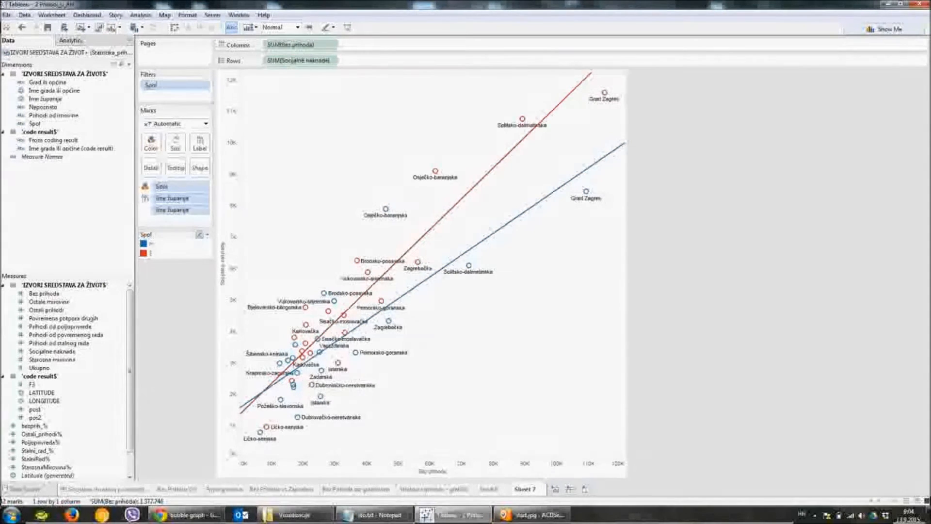
Highlight the two Spol groups in turn to compare their points and trend lines.
{"action": "left_click", "coordinate": [151, 243]}
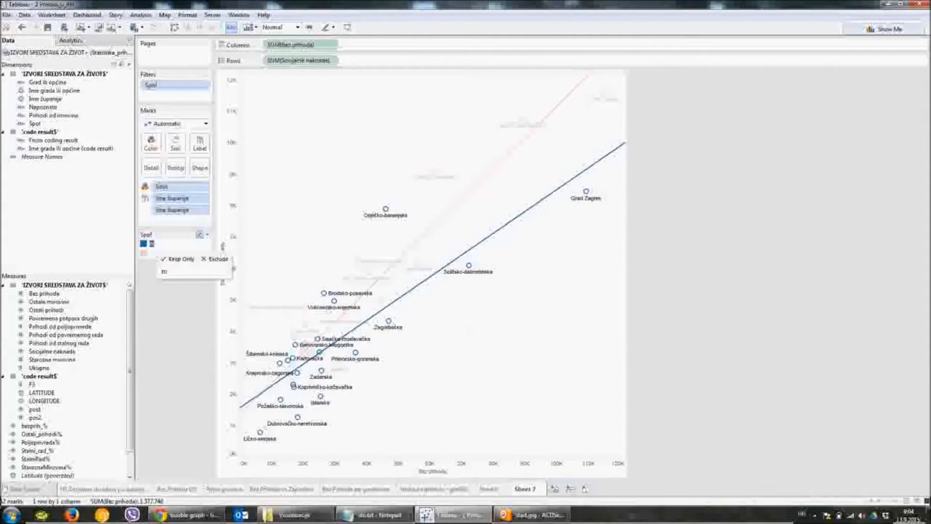
{"action": "left_click", "coordinate": [150, 253]}
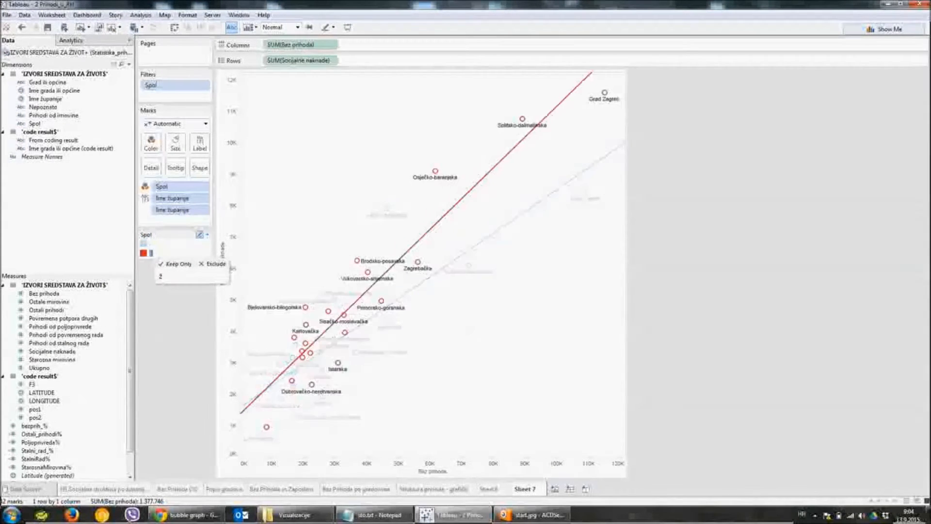
{"action": "left_click", "coordinate": [151, 243]}
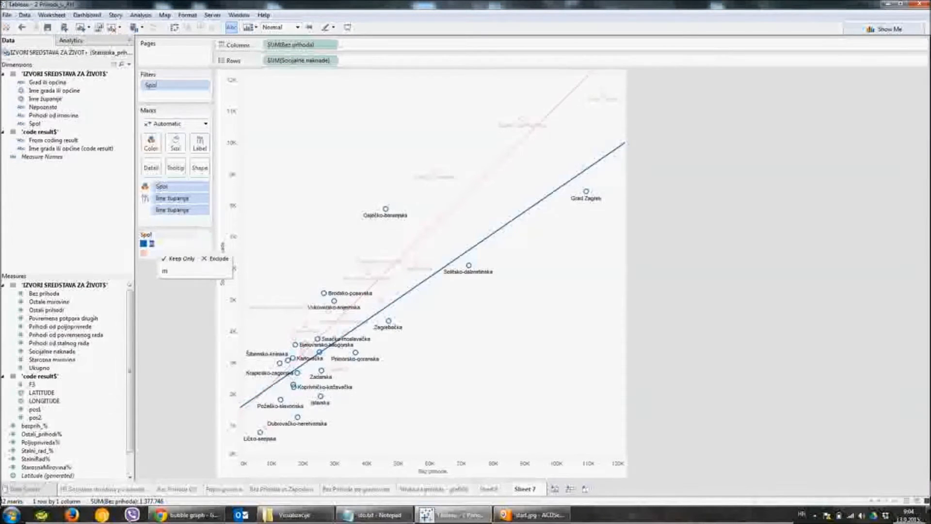
{"action": "left_click", "coordinate": [151, 243]}
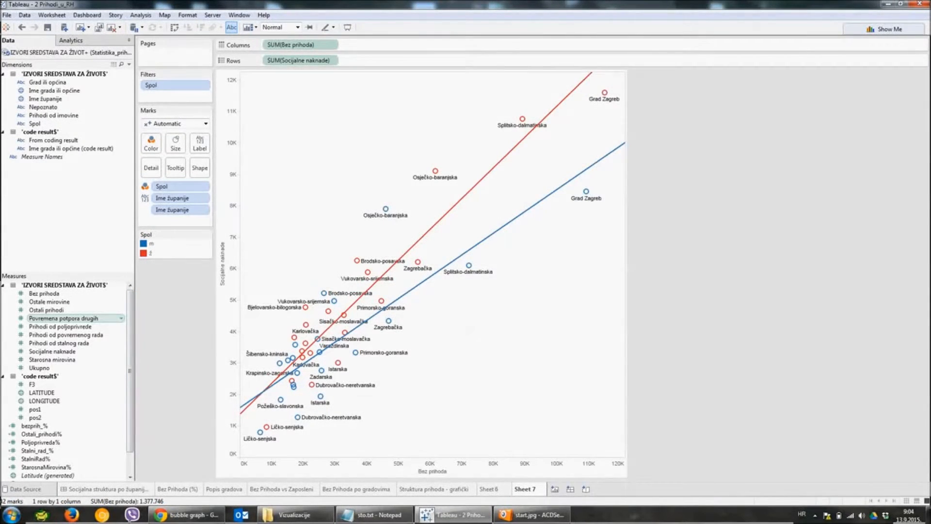
Size the points by Povremena potpora drugih and enlarge the overall mark size to slightly above the middle of its range.
{"action": "left_click_drag", "start_coordinate": [73, 318], "coordinate": [176, 143]}
{"action": "left_click", "coordinate": [176, 143]}
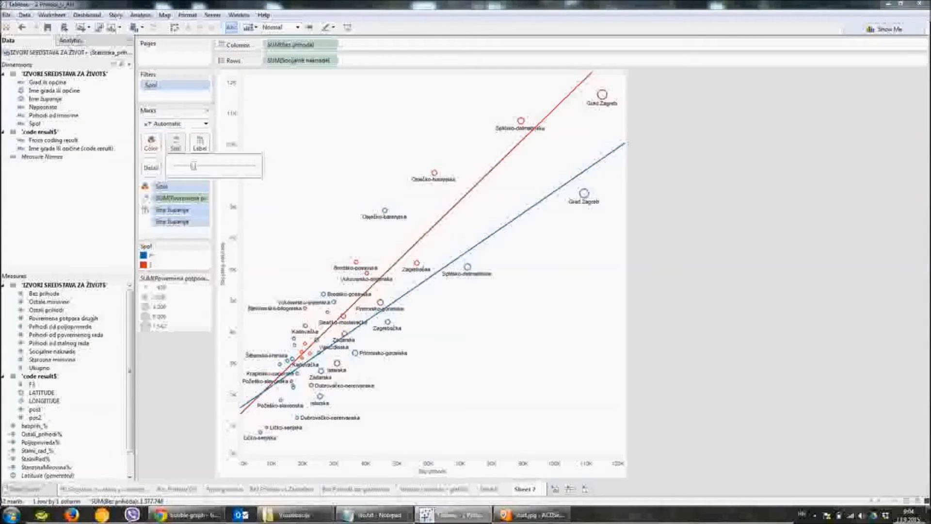
{"action": "left_click_drag", "start_coordinate": [193, 166], "coordinate": [223, 166]}
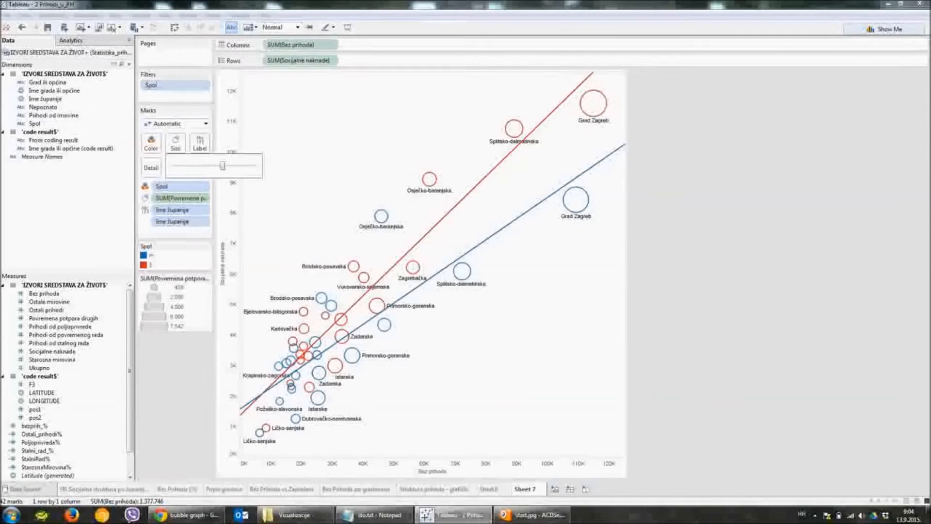
Highlight the m group and examine the details of its individual county bubbles.
{"action": "mouse_move", "coordinate": [588, 98]}
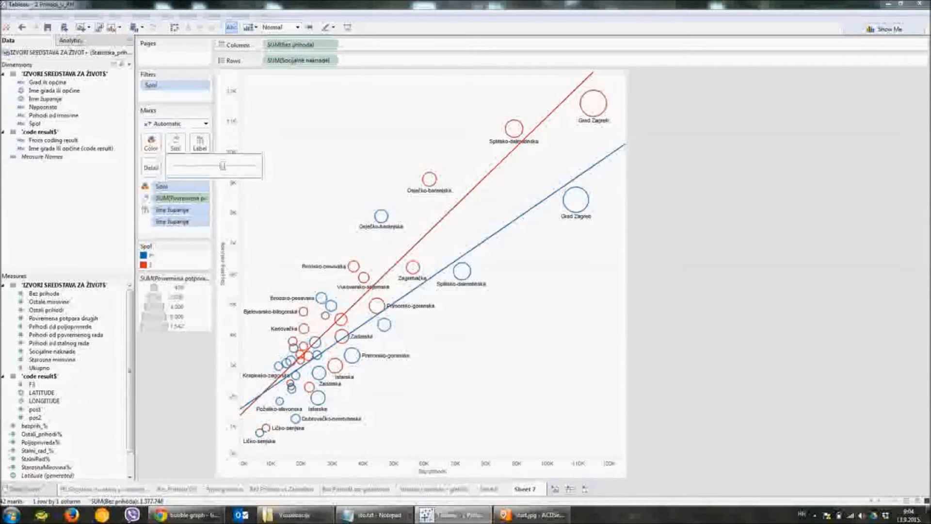
{"action": "left_click", "coordinate": [180, 257]}
{"action": "left_click", "coordinate": [152, 256]}
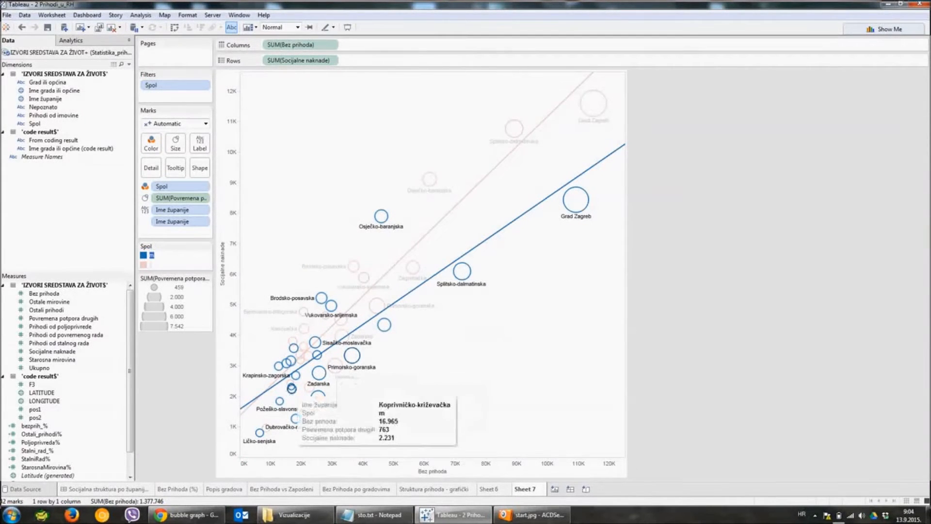
{"action": "mouse_move", "coordinate": [280, 401]}
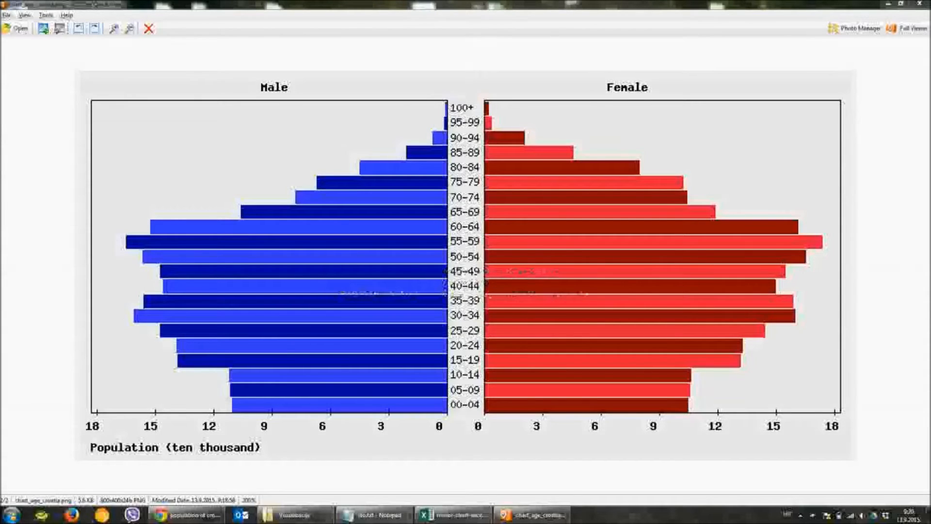
Switch to mirror-chart-excel.xls in Excel, insert a 2-D clustered bar chart of Age and Male (C3:D13), and place it clear of the data table.
{"action": "left_click", "coordinate": [453, 516]}
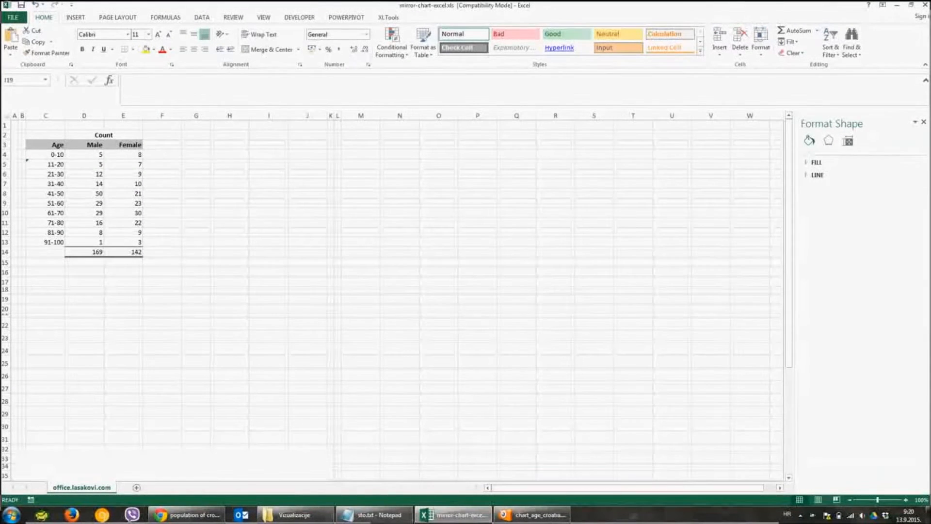
{"action": "left_click_drag", "start_coordinate": [53, 144], "coordinate": [94, 242]}
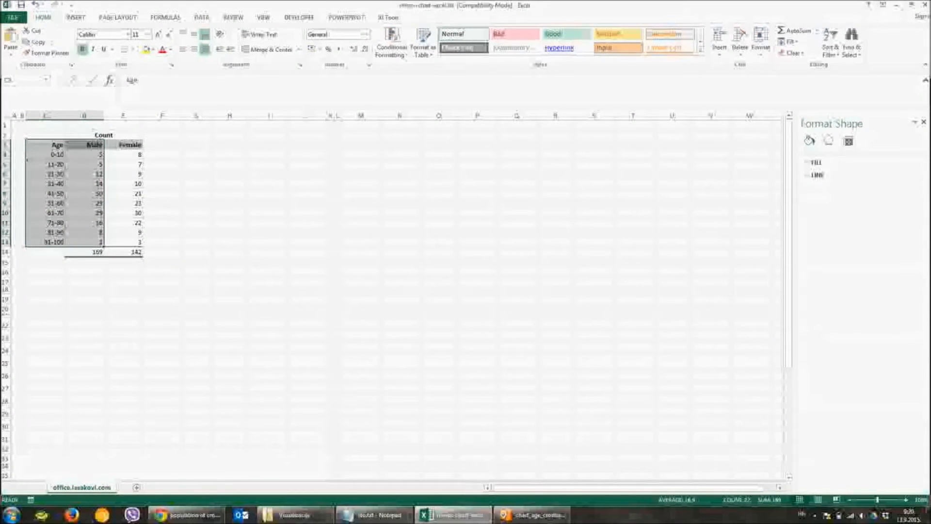
{"action": "left_click", "coordinate": [76, 18]}
{"action": "left_click", "coordinate": [378, 31]}
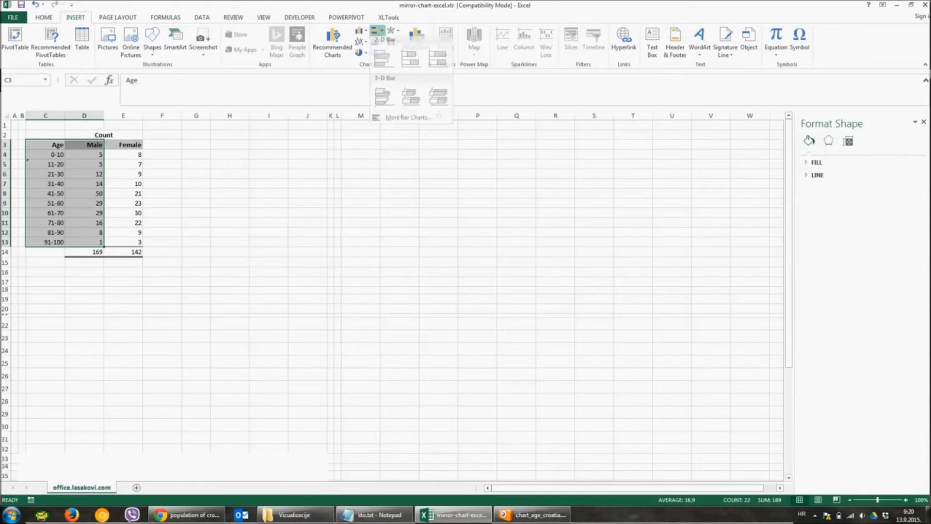
{"action": "left_click", "coordinate": [382, 62]}
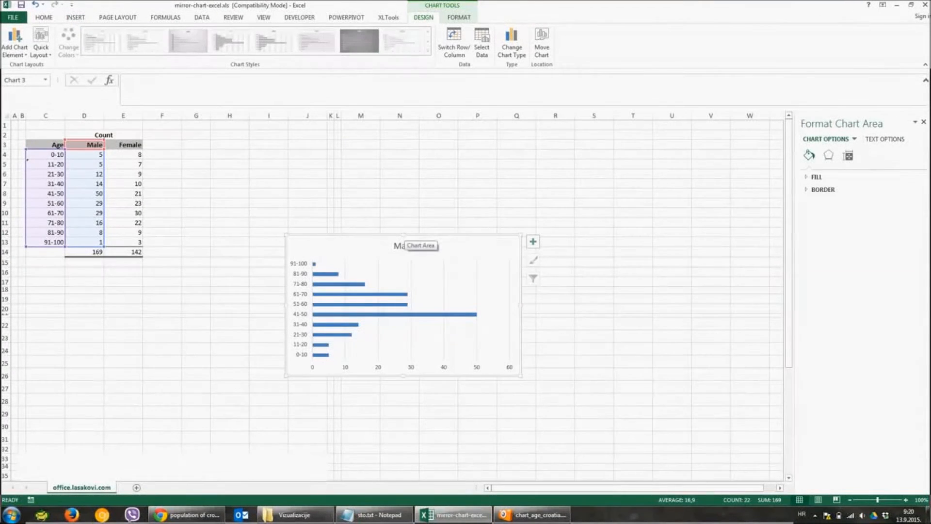
{"action": "left_click_drag", "start_coordinate": [406, 245], "coordinate": [545, 155]}
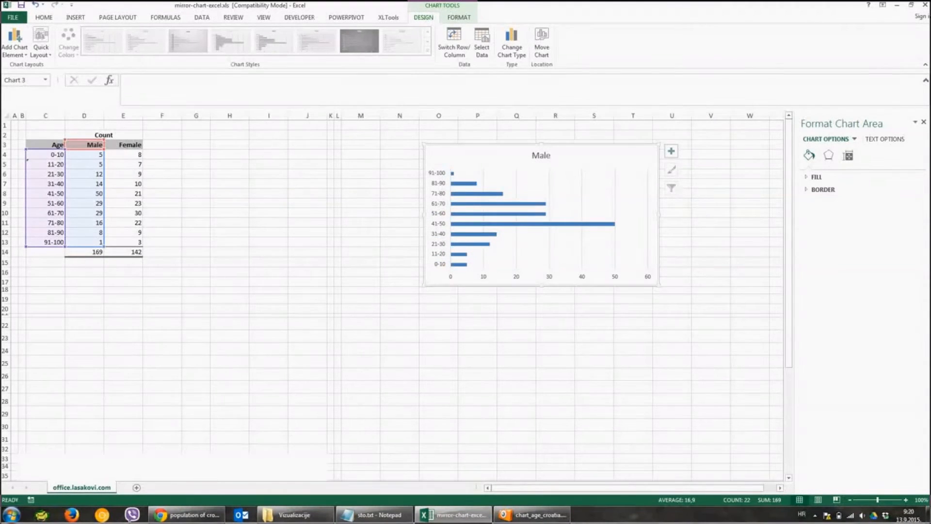
Try to insert a 2-D clustered bar chart from the age ranges in C4:C13 and the Female counts in E4:E13.
{"action": "left_click", "coordinate": [56, 152]}
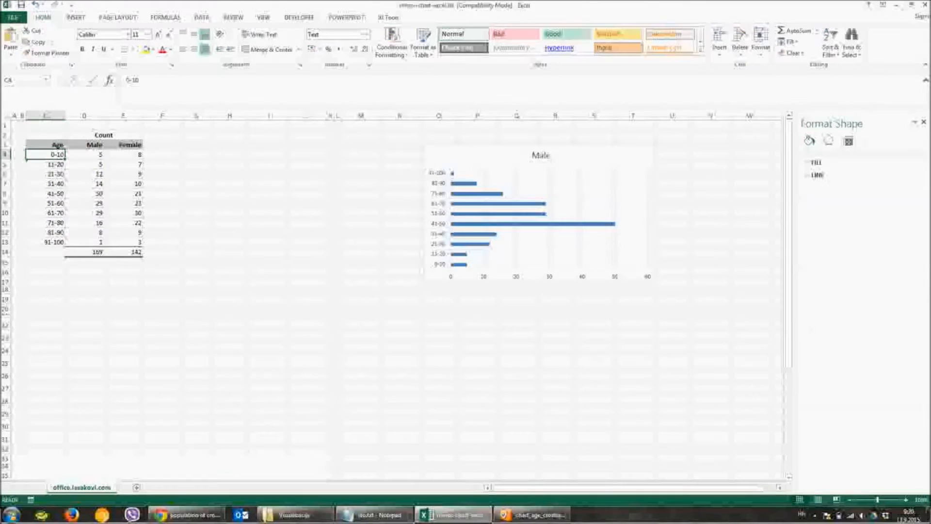
{"action": "left_click_drag", "start_coordinate": [57, 153], "coordinate": [57, 241]}
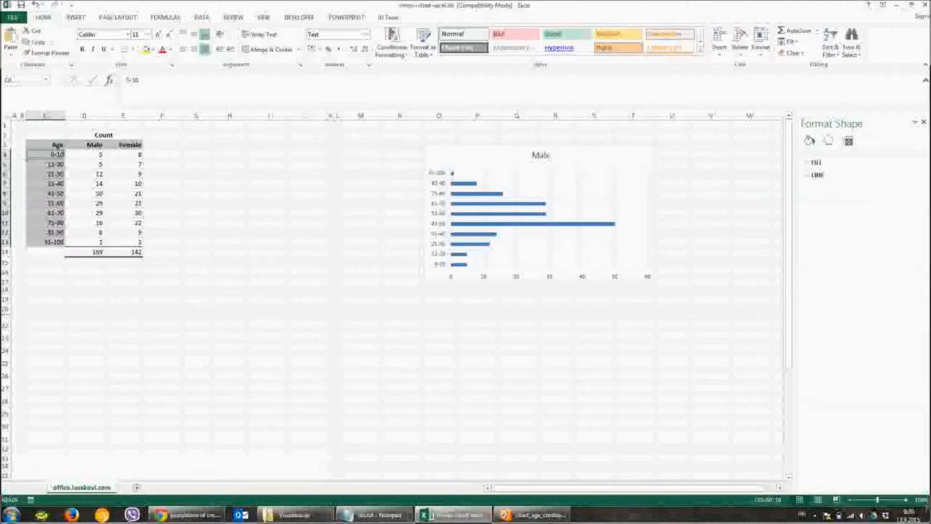
{"action": "left_click_drag", "start_coordinate": [130, 155], "coordinate": [130, 241]}
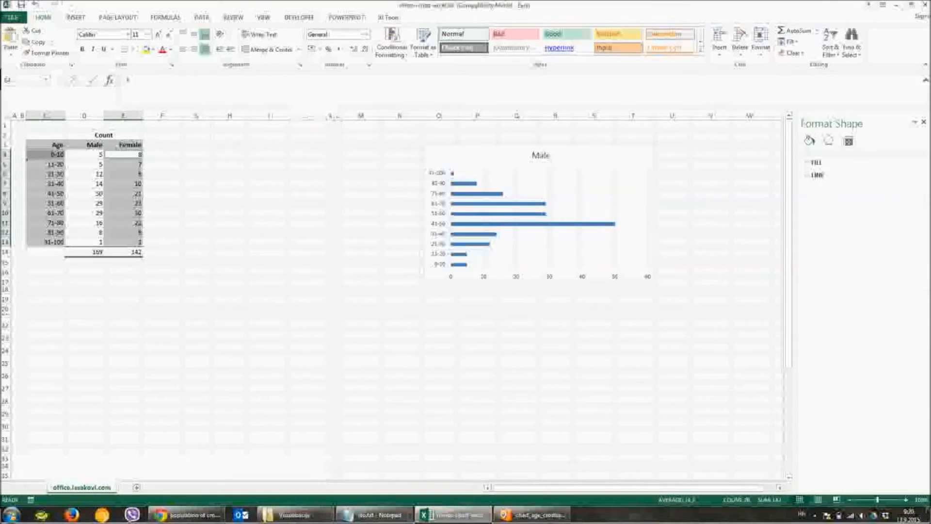
{"action": "left_click", "coordinate": [76, 17]}
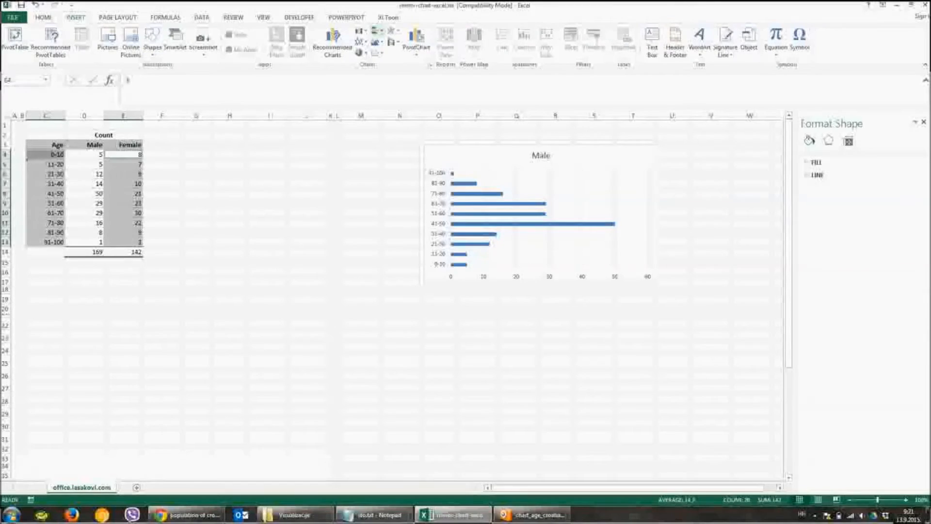
{"action": "left_click", "coordinate": [378, 30]}
{"action": "left_click", "coordinate": [382, 62]}
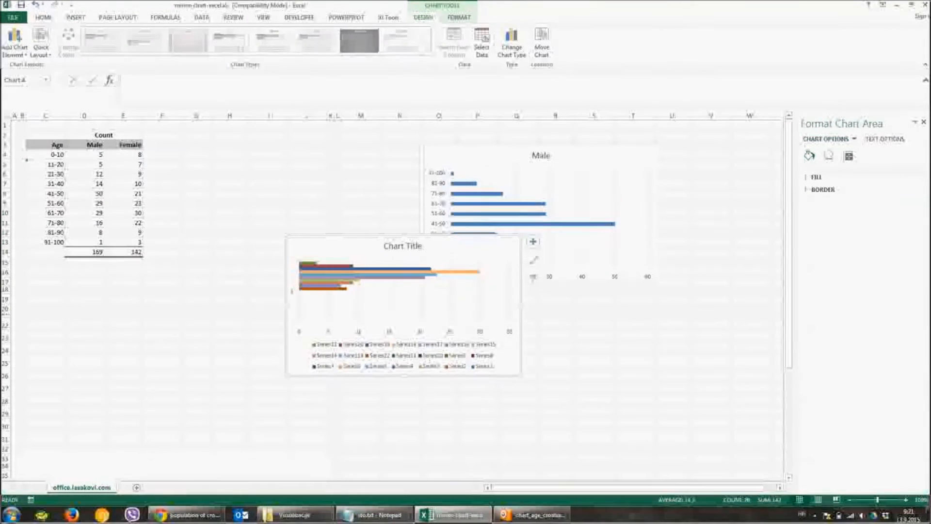
{"action": "left_click", "coordinate": [406, 309]}
{"action": "left_click", "coordinate": [292, 290]}
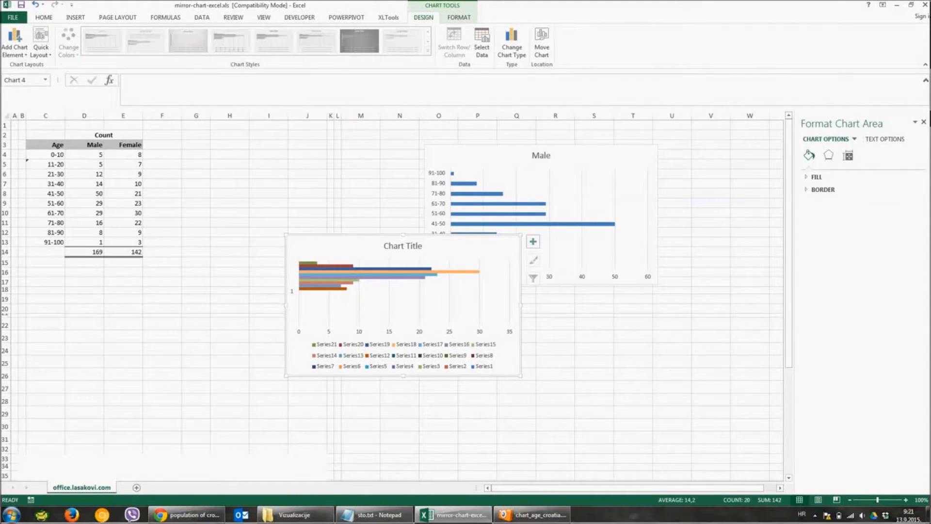
Replace the faulty chart with a 2-D clustered bar chart of Age (C3:C13) and Female (E3:E13), placed immediately left of the Male chart.
{"action": "key", "text": "Delete"}
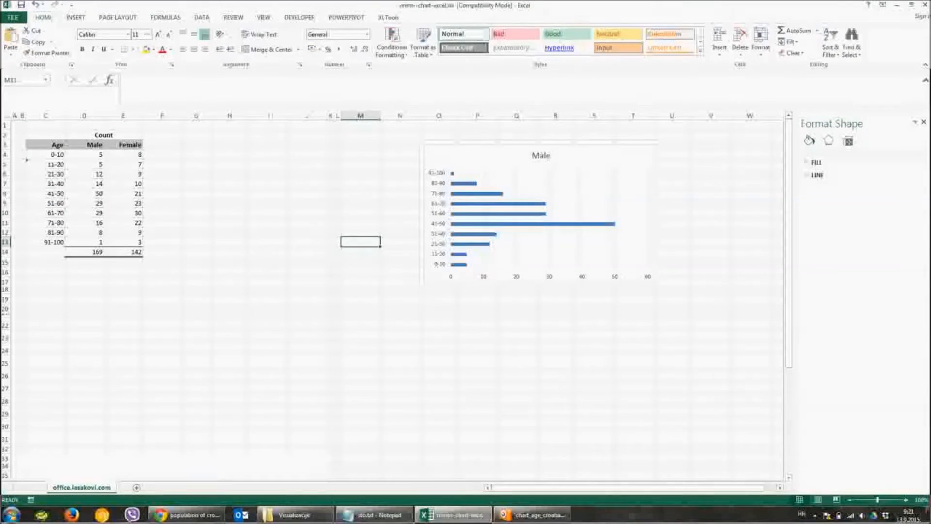
{"action": "left_click_drag", "start_coordinate": [56, 144], "coordinate": [53, 242]}
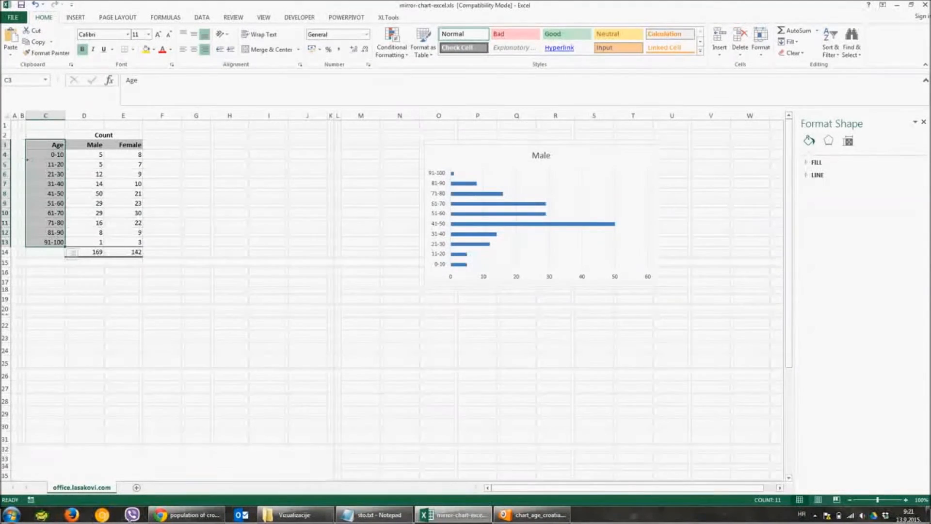
{"action": "left_click_drag", "start_coordinate": [130, 145], "coordinate": [131, 242]}
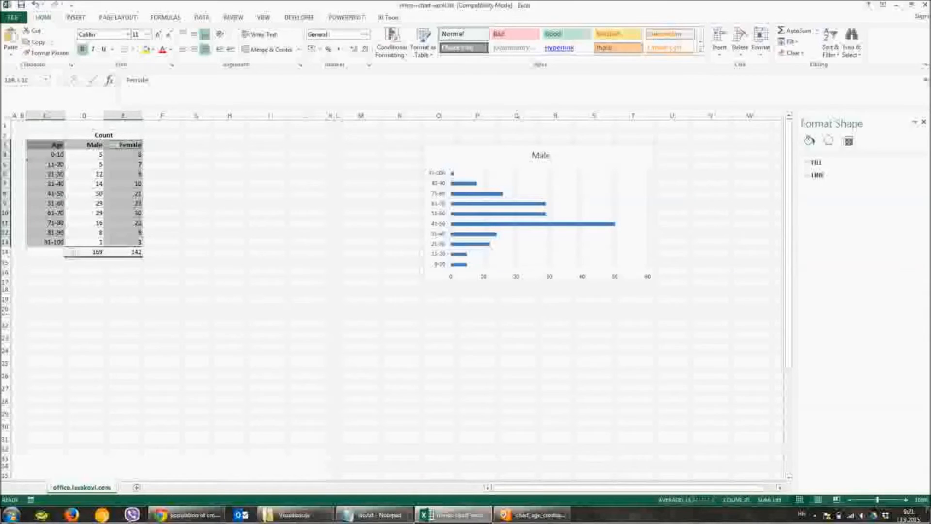
{"action": "left_click", "coordinate": [75, 18]}
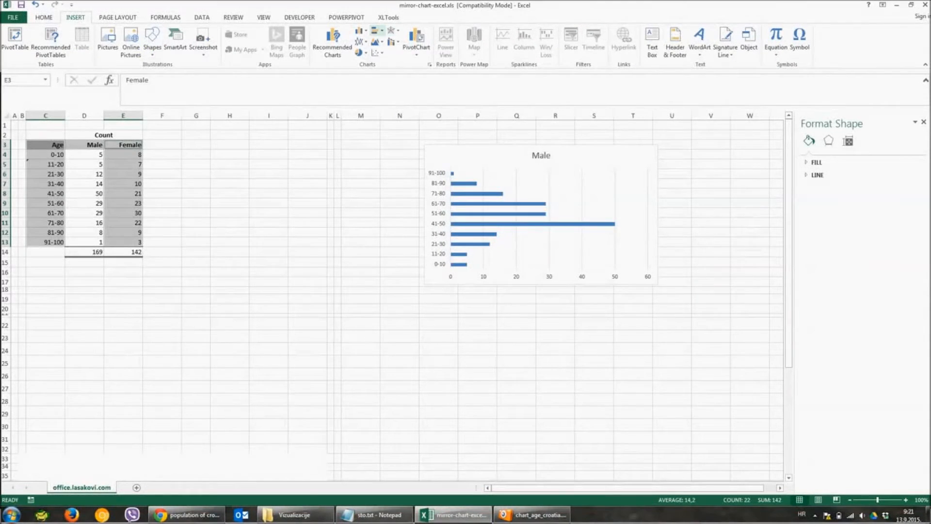
{"action": "left_click", "coordinate": [377, 31]}
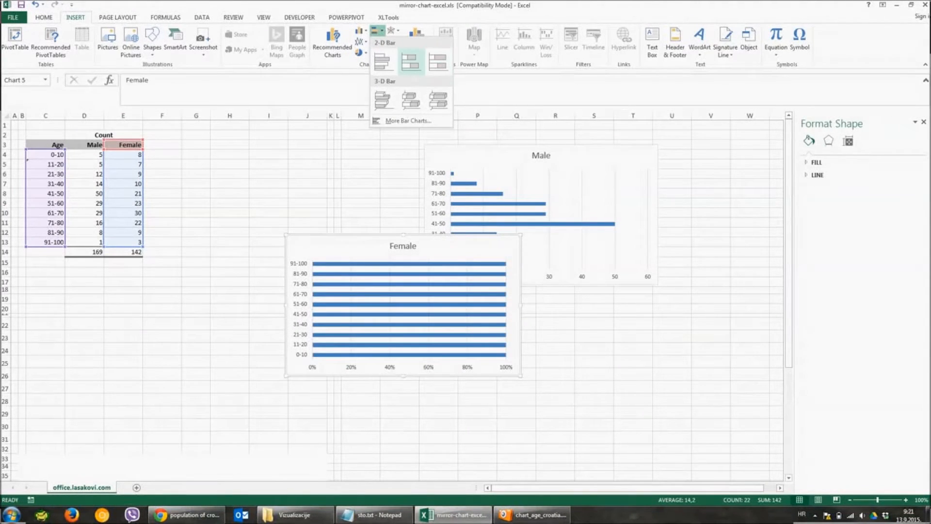
{"action": "left_click", "coordinate": [382, 62]}
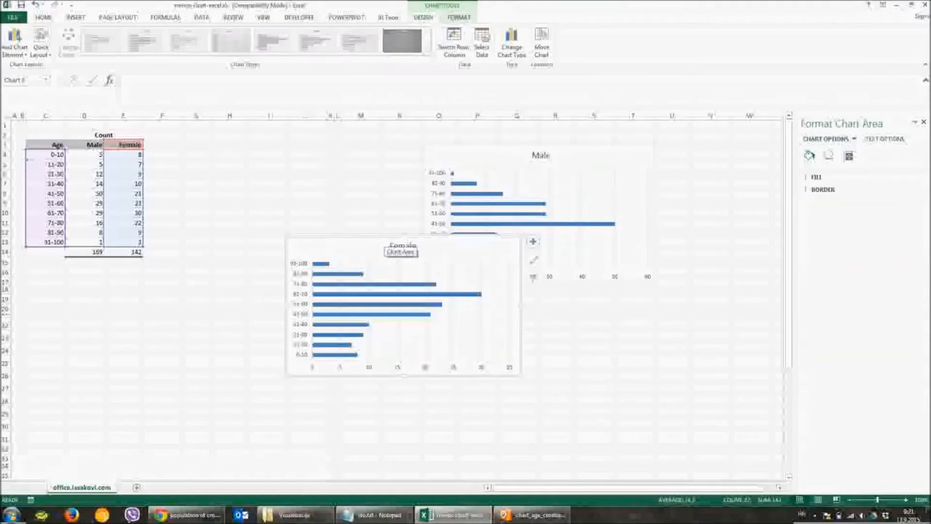
{"action": "left_click_drag", "start_coordinate": [401, 246], "coordinate": [306, 156]}
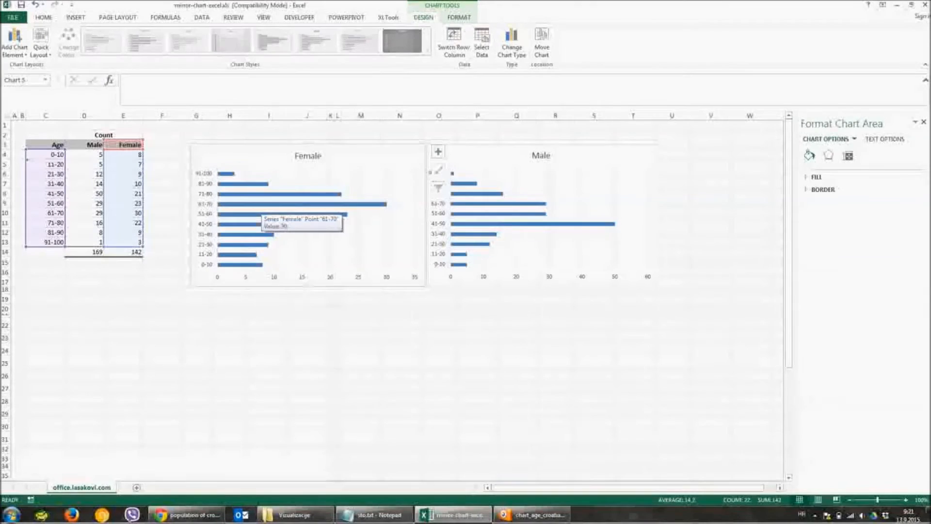
Consult the chart_age_croatia.png population pyramid as a reference and put the Female chart's horizontal axis values in reverse order.
{"action": "left_click", "coordinate": [533, 514]}
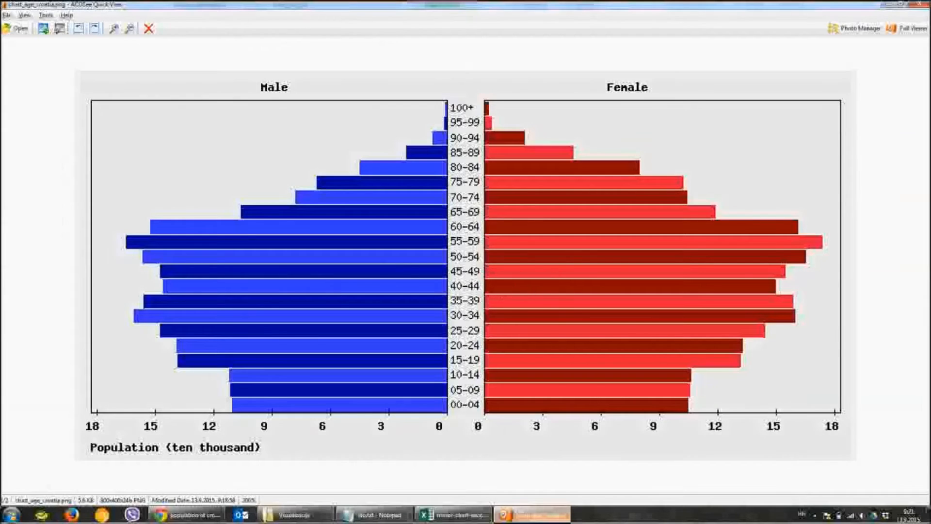
{"action": "left_click", "coordinate": [533, 515]}
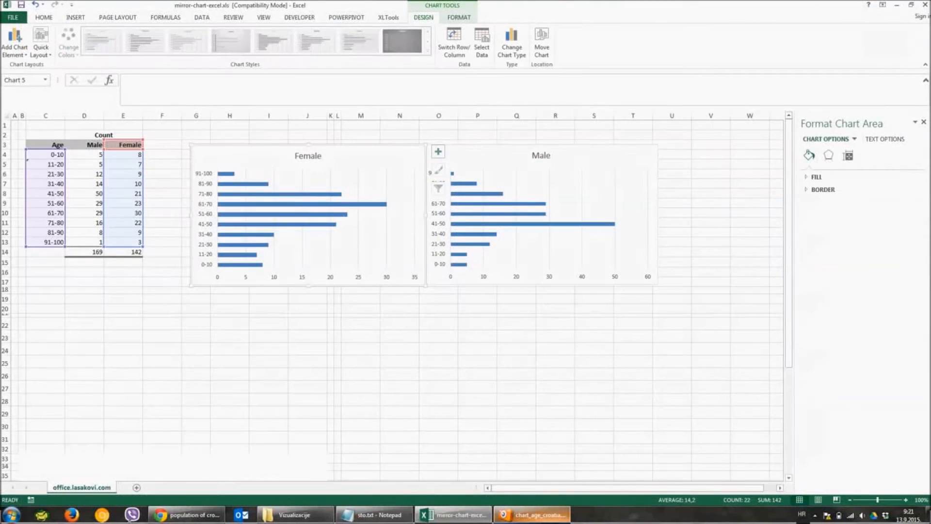
{"action": "left_click", "coordinate": [330, 277]}
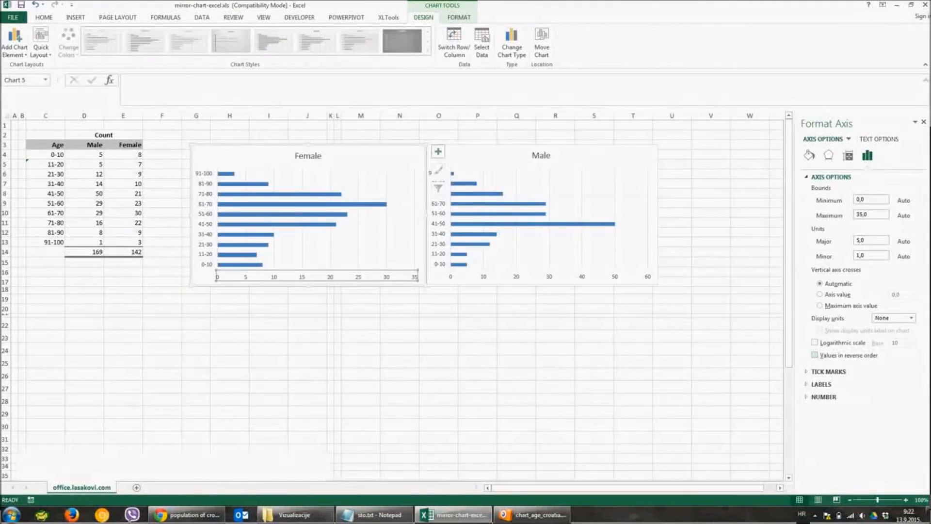
{"action": "left_click", "coordinate": [815, 355]}
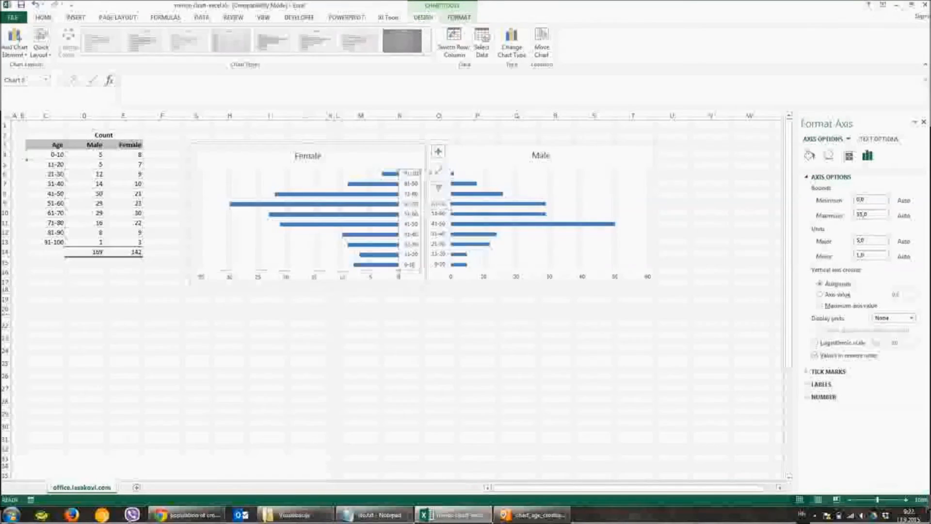
Delete the age category axis from the Female chart so only the Male chart carries the age labels.
{"action": "left_click", "coordinate": [412, 199]}
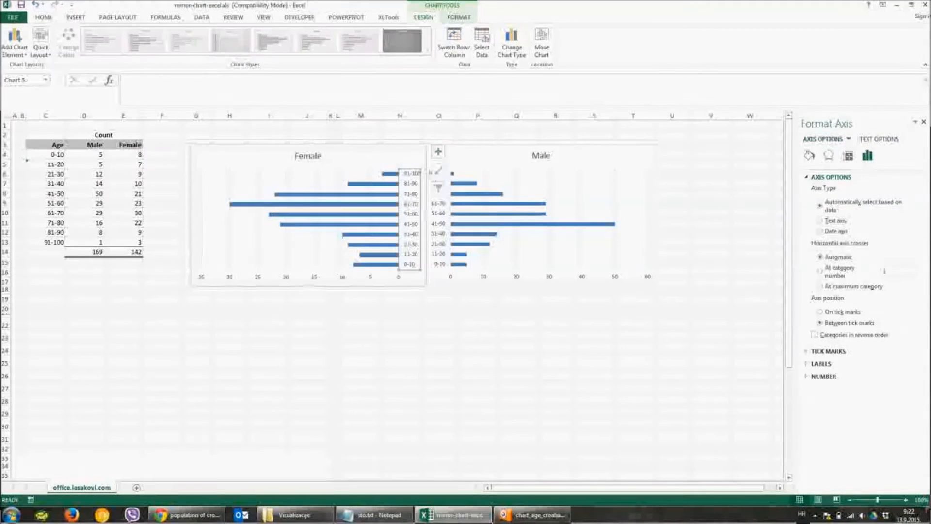
{"action": "left_click", "coordinate": [822, 363]}
{"action": "key", "text": "Delete"}
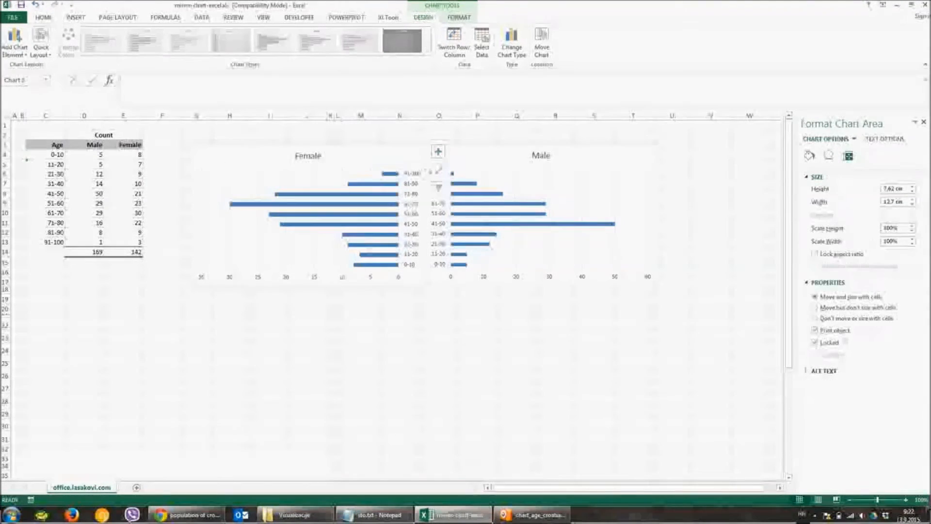
{"action": "left_click", "coordinate": [360, 374]}
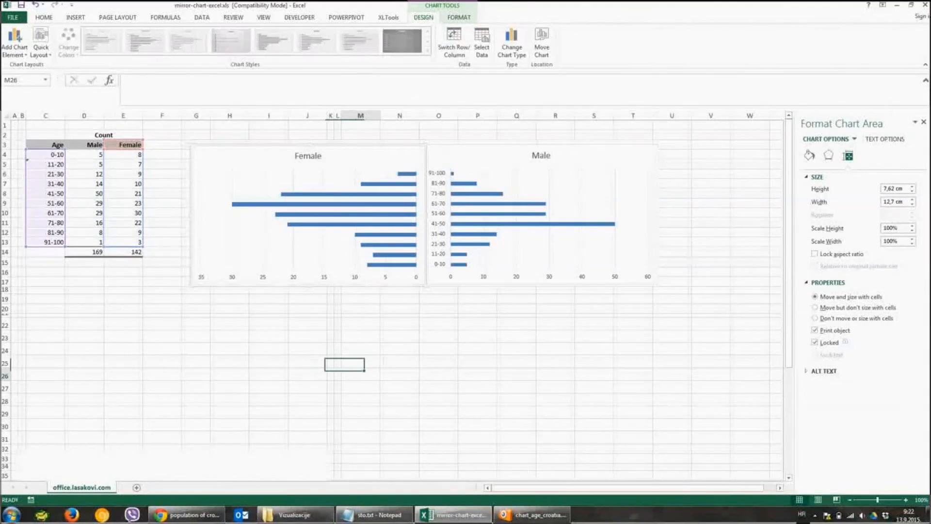
Remove the outer border lines of the Female and Male charts and give the Male chart's plot area a solid border.
{"action": "left_click", "coordinate": [577, 246]}
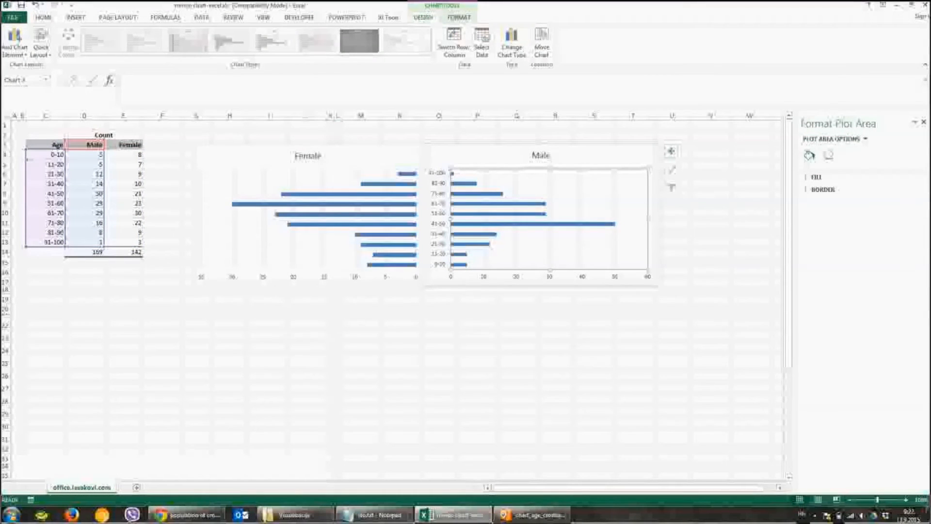
{"action": "left_click_drag", "start_coordinate": [494, 148], "coordinate": [490, 147]}
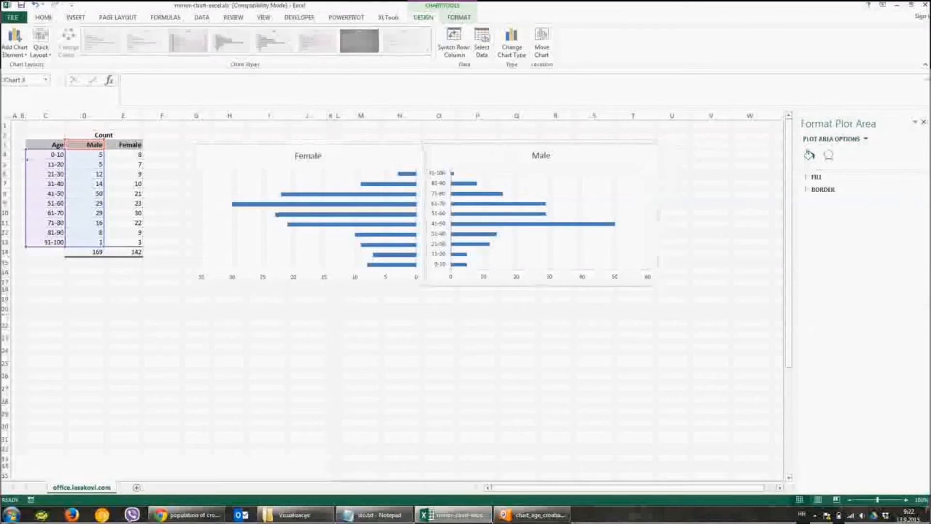
{"action": "left_click", "coordinate": [378, 155]}
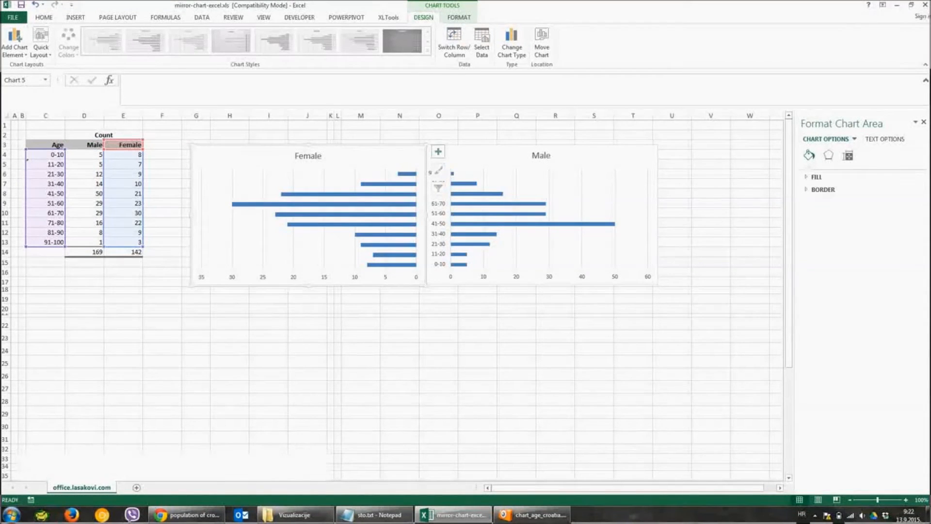
{"action": "left_click", "coordinate": [44, 18]}
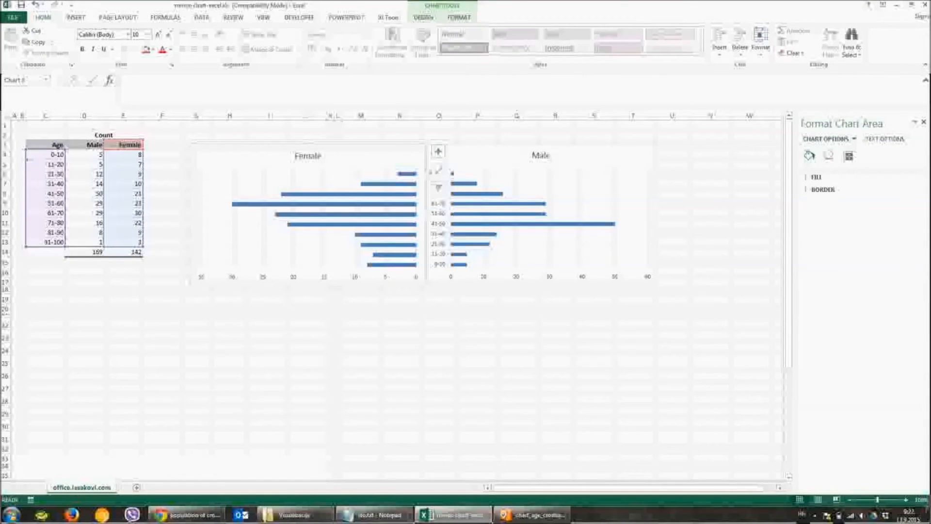
{"action": "right_click", "coordinate": [328, 146]}
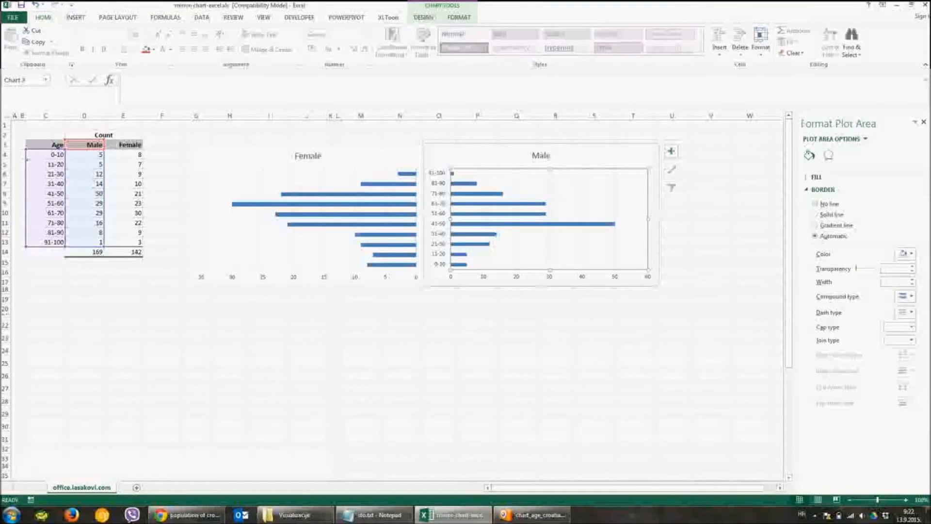
{"action": "left_click", "coordinate": [815, 215]}
{"action": "left_click", "coordinate": [711, 242]}
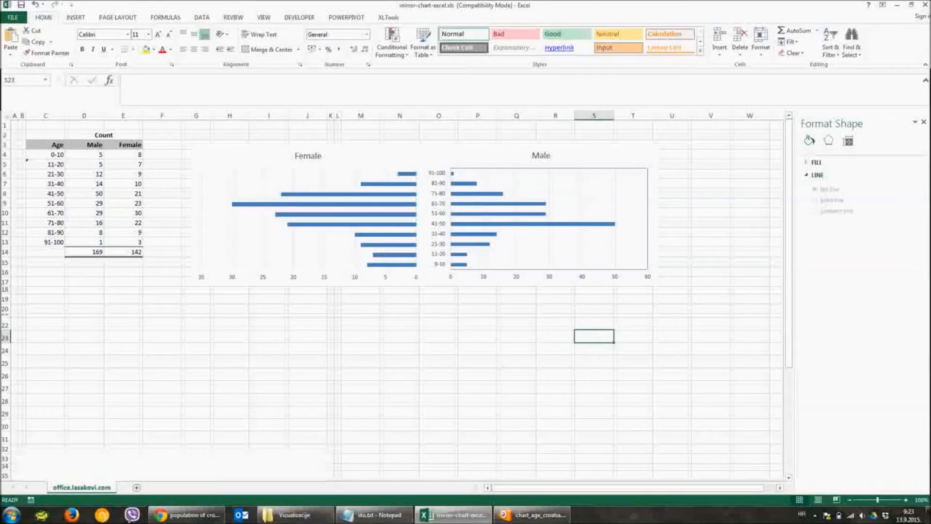
Nudge the Male chart slightly left to centre its age labels between the two sets of bars.
{"action": "left_click_drag", "start_coordinate": [460, 158], "coordinate": [459, 158]}
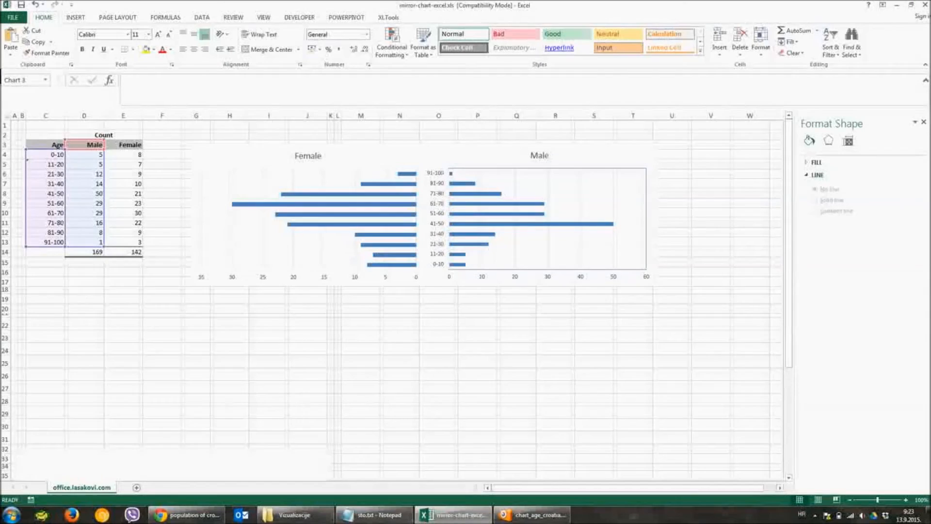
{"action": "key", "text": "Left"}
{"action": "key", "text": "Left"}
{"action": "key", "text": "Left"}
{"action": "key", "text": "Left"}
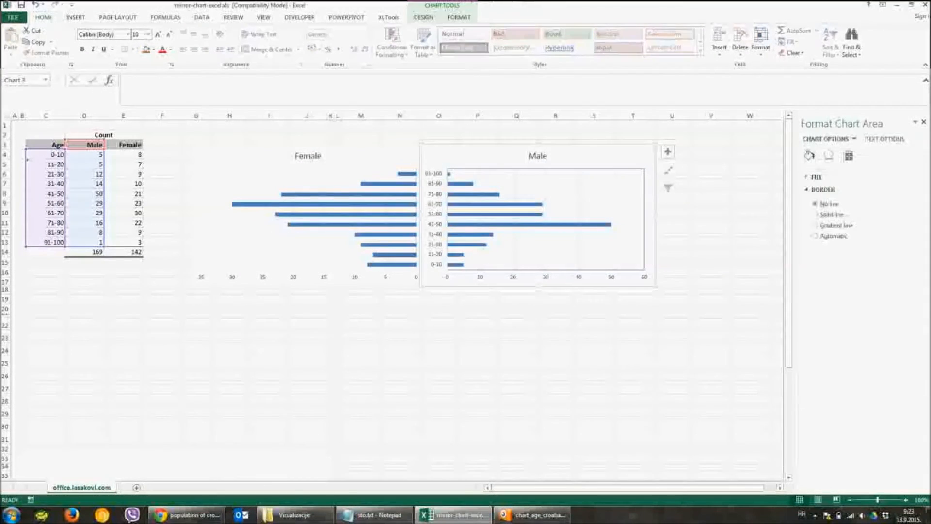
{"action": "left_click", "coordinate": [750, 223]}
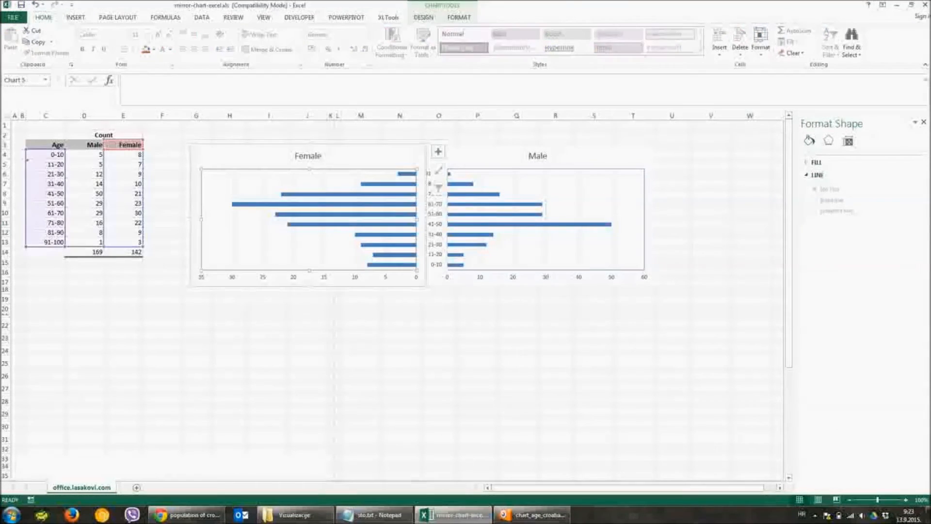
Set the border of the Male chart's plot area to No line.
{"action": "left_click", "coordinate": [316, 180]}
{"action": "left_click", "coordinate": [582, 189]}
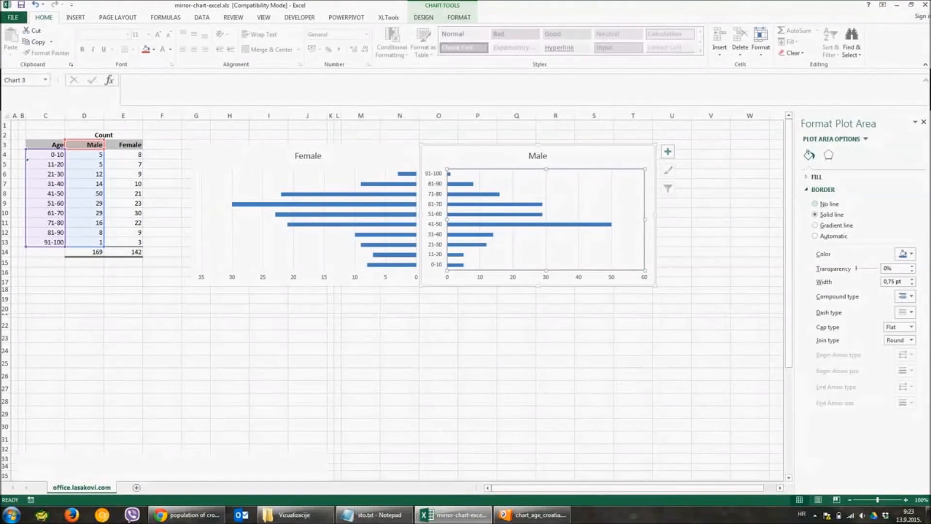
{"action": "left_click", "coordinate": [816, 204]}
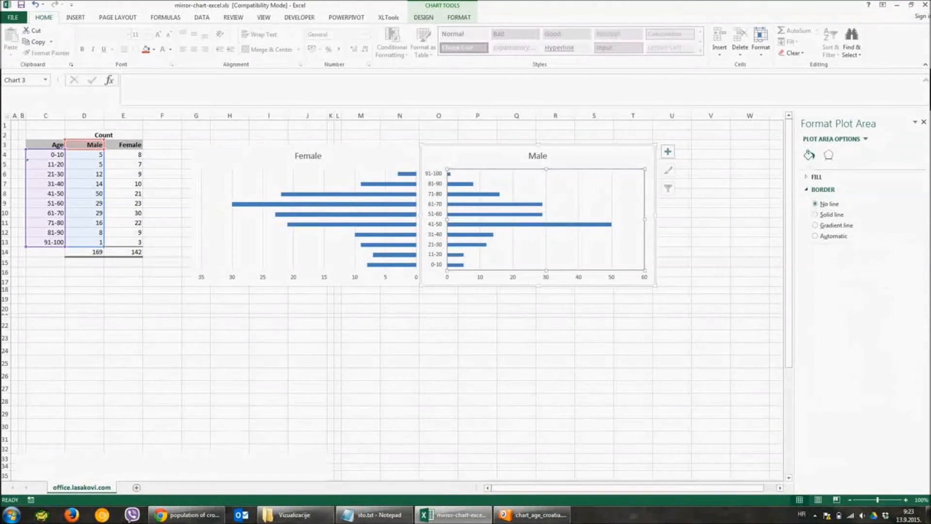
{"action": "left_click", "coordinate": [750, 232]}
{"action": "left_click", "coordinate": [556, 336]}
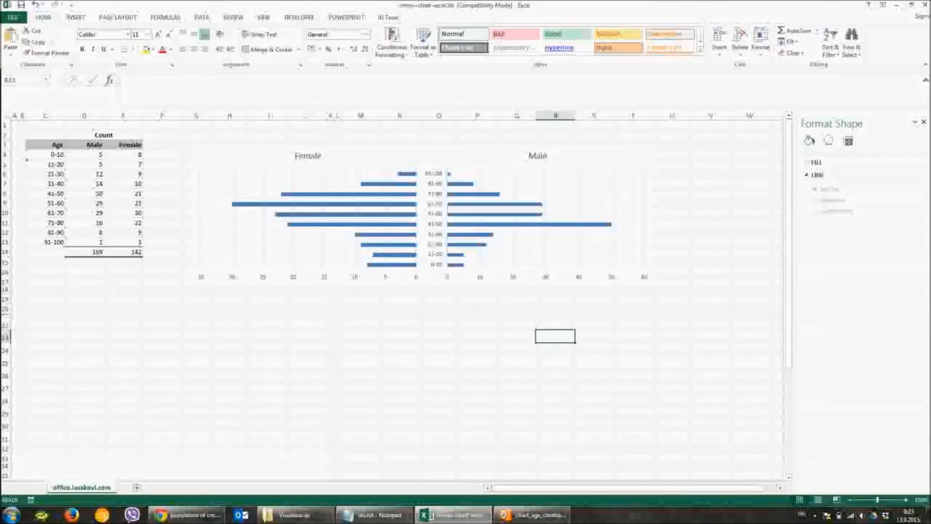
Apply a solid border line to the bars of the Female series.
{"action": "left_click", "coordinate": [344, 204]}
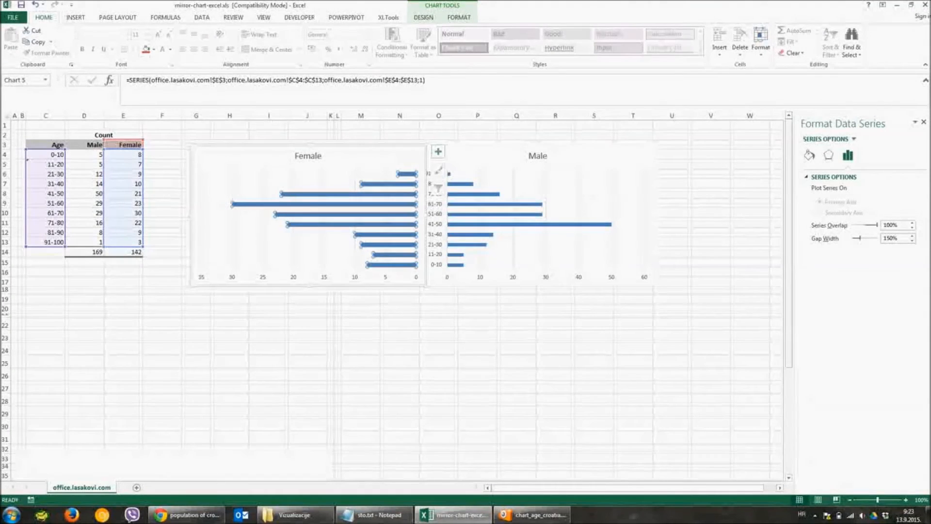
{"action": "left_click", "coordinate": [809, 155]}
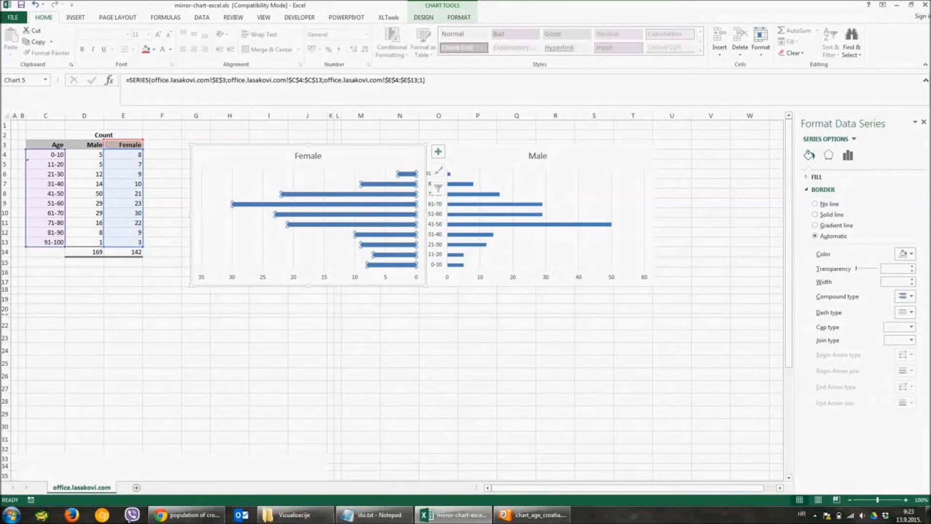
{"action": "left_click", "coordinate": [905, 253]}
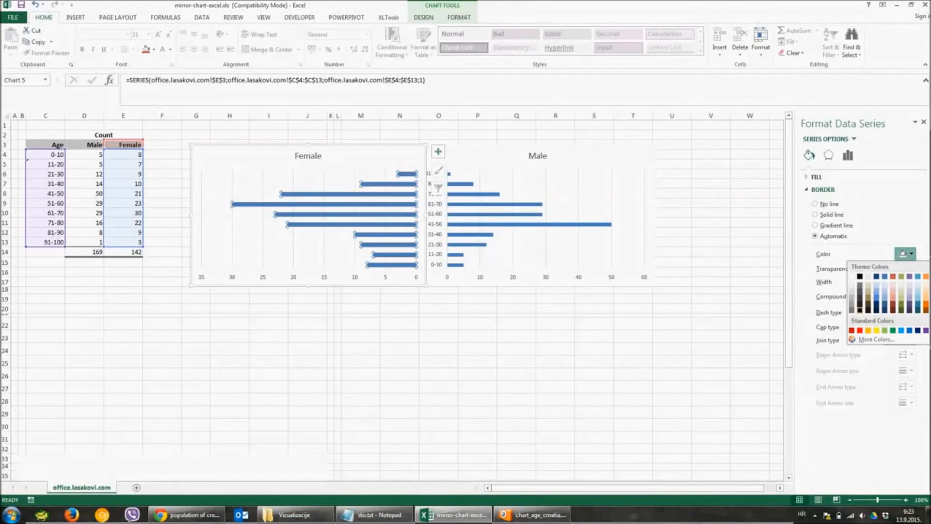
{"action": "left_click", "coordinate": [861, 330]}
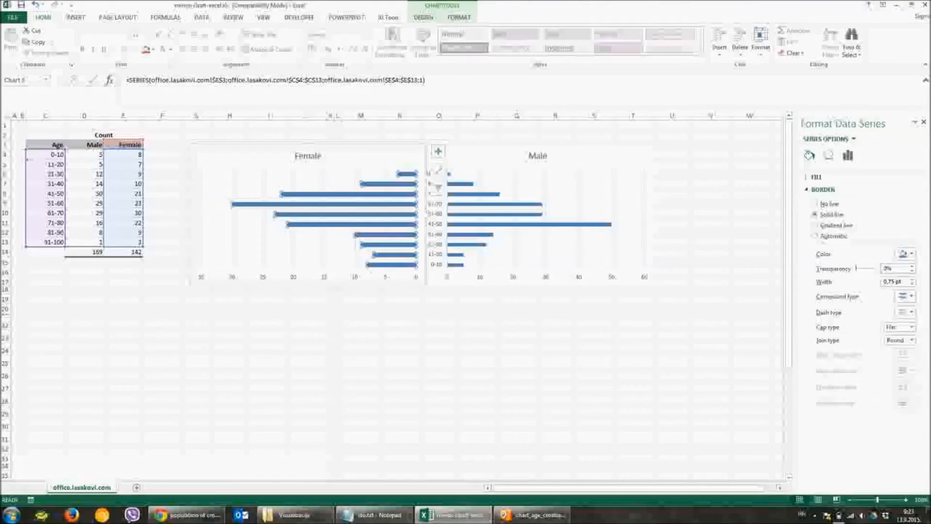
{"action": "left_click", "coordinate": [823, 189]}
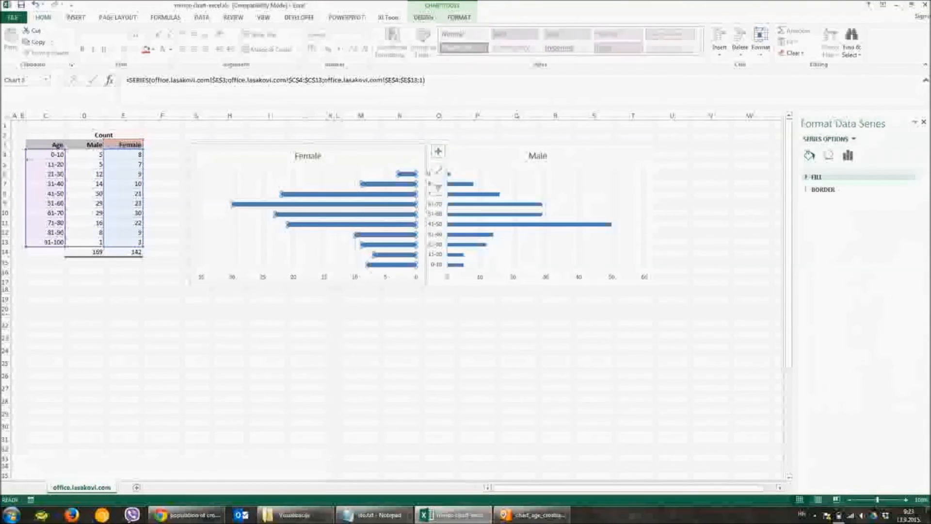
Fill the bars of the Female series with solid standard red.
{"action": "left_click", "coordinate": [820, 177]}
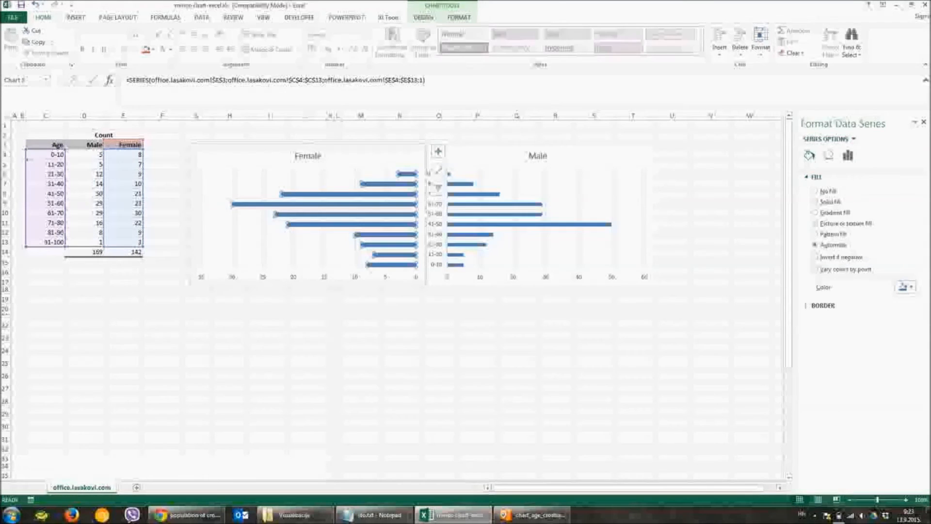
{"action": "left_click", "coordinate": [904, 286]}
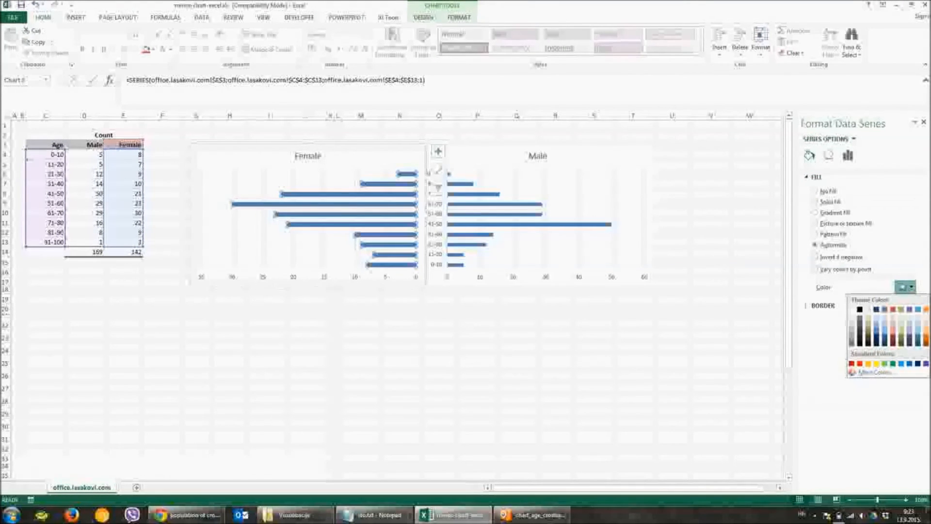
{"action": "left_click", "coordinate": [860, 363]}
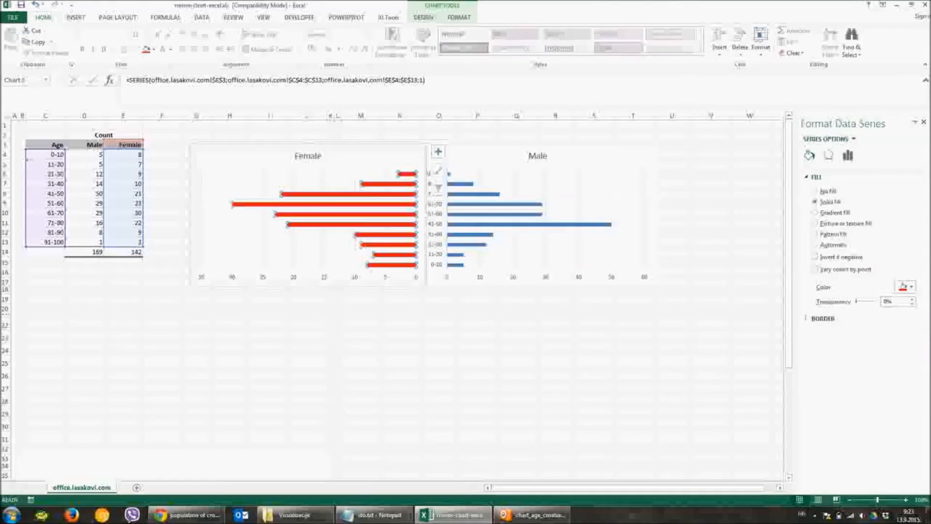
{"action": "left_click", "coordinate": [594, 375]}
{"action": "left_click", "coordinate": [439, 375]}
{"action": "left_click", "coordinate": [673, 299]}
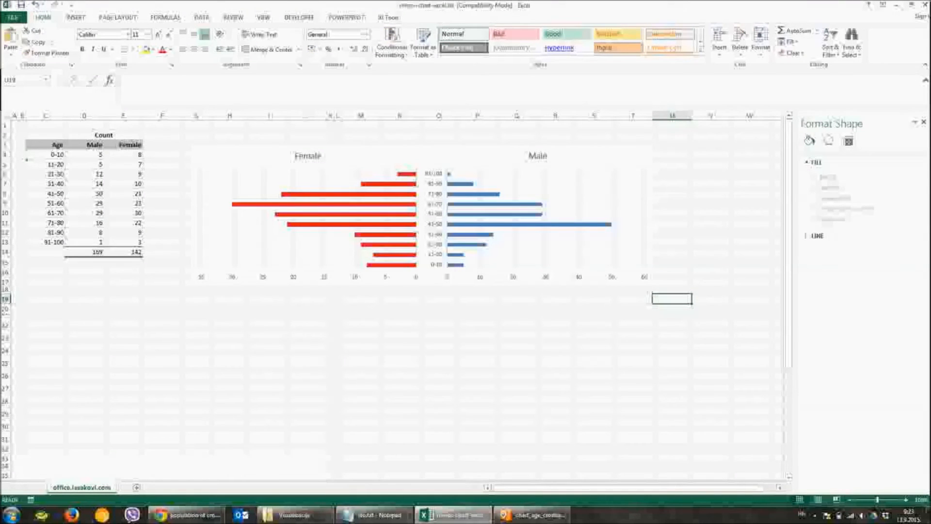
Check the reference population pyramid image, and set the gap width of the Female series to 35%.
{"action": "left_click", "coordinate": [534, 514]}
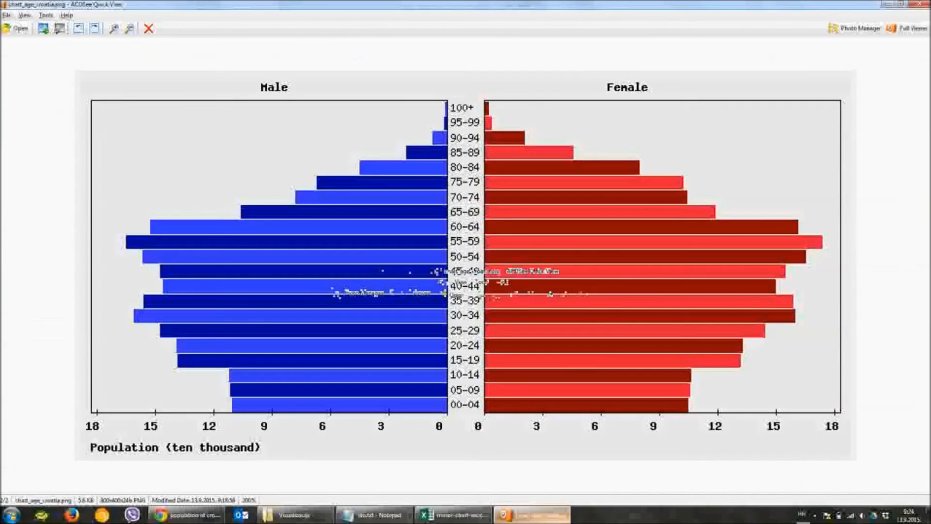
{"action": "left_click", "coordinate": [533, 515]}
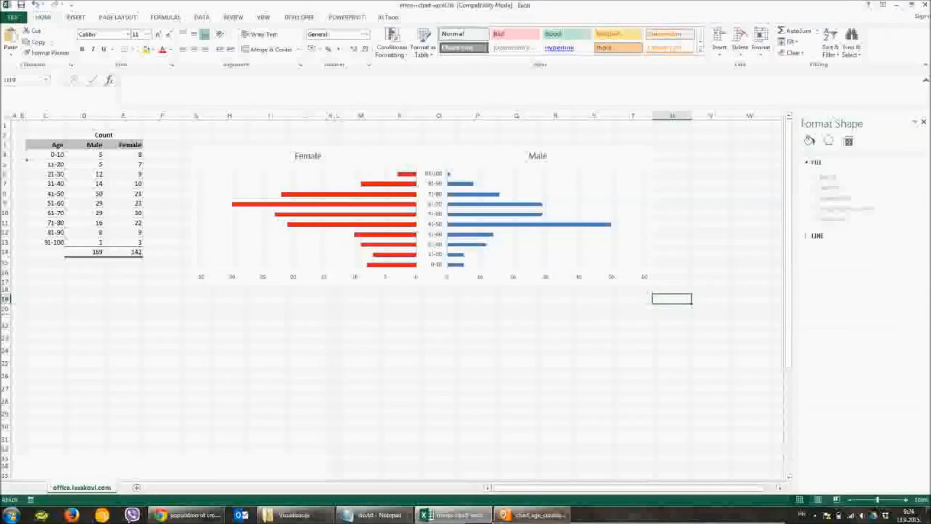
{"action": "left_click", "coordinate": [349, 214]}
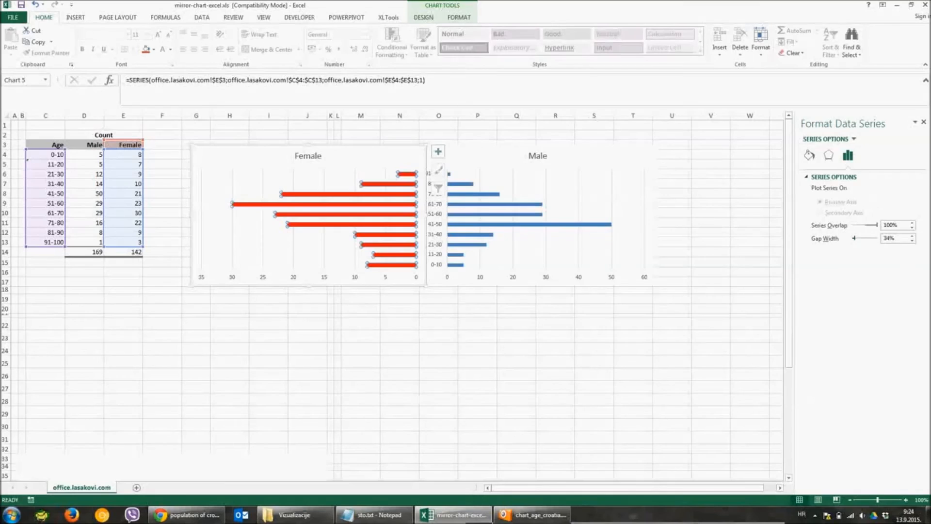
{"action": "key", "text": "Return"}
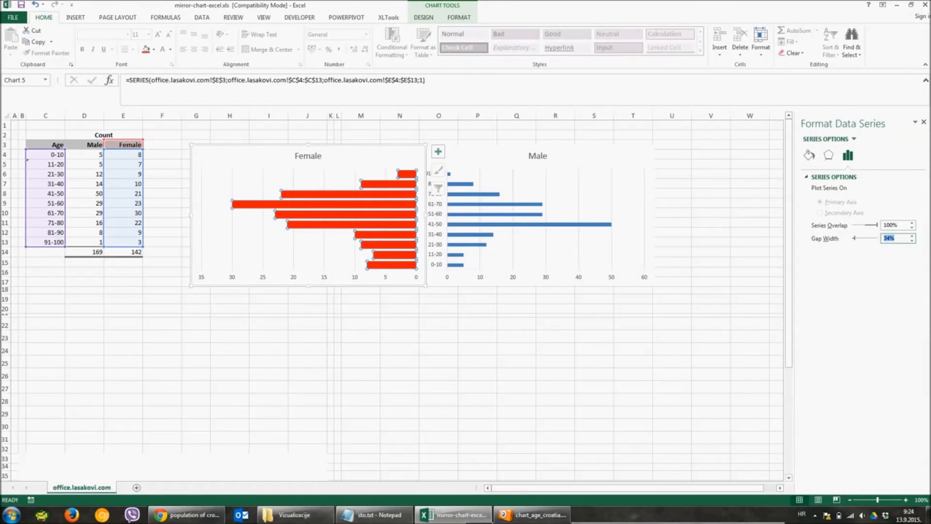
{"action": "type", "text": "35"}
{"action": "left_click", "coordinate": [633, 336]}
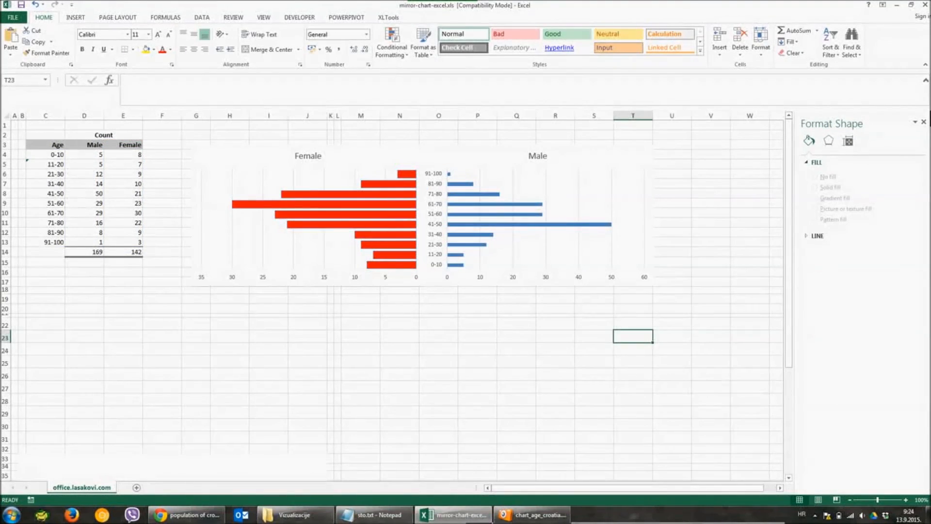
Set the gap width of the Male series to 35% to match the Female bars.
{"action": "left_click", "coordinate": [529, 225]}
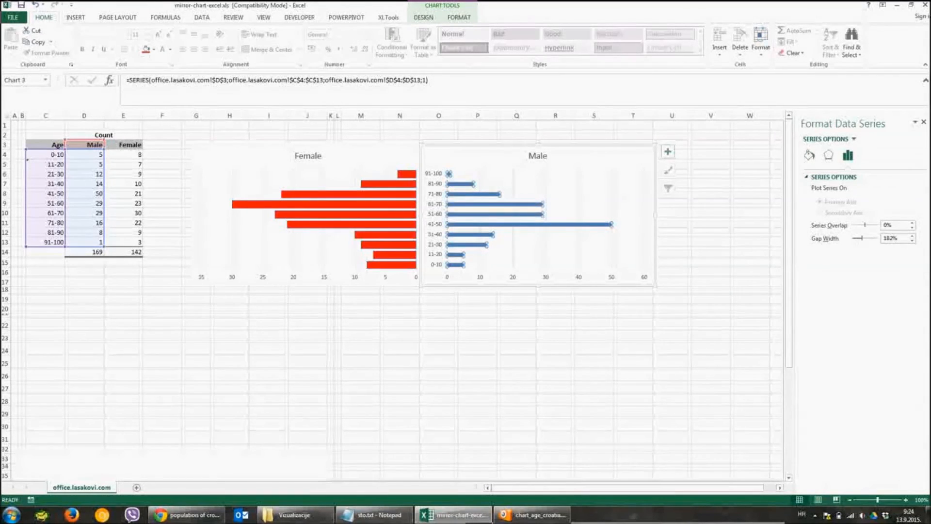
{"action": "left_click", "coordinate": [892, 238]}
{"action": "type", "text": "3"}
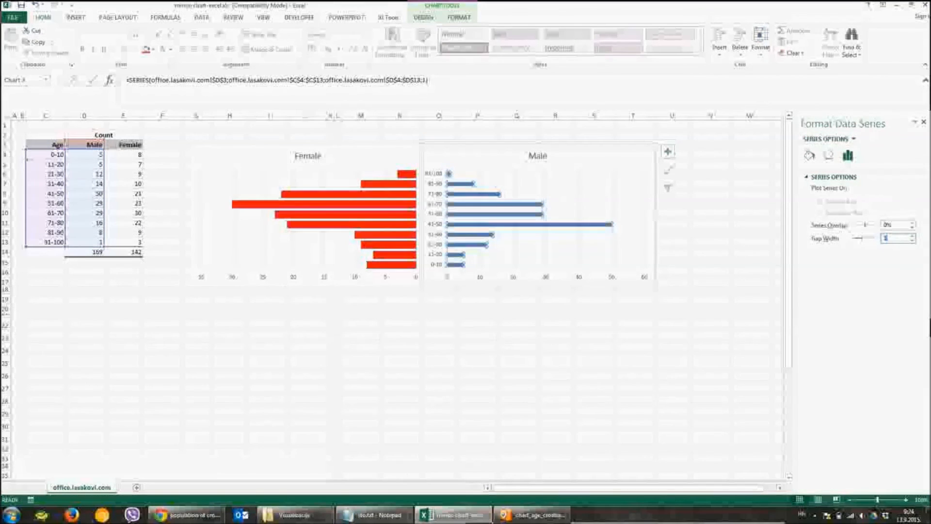
{"action": "type", "text": "5"}
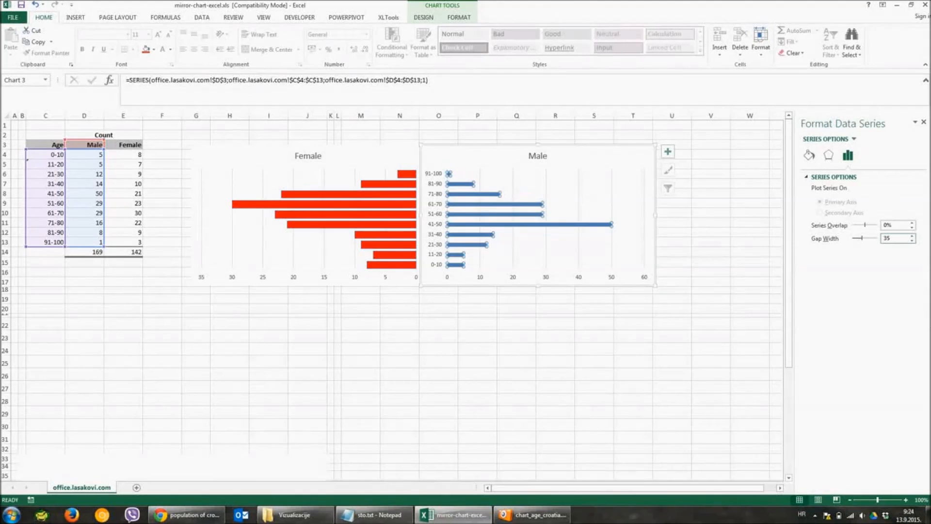
{"action": "key", "text": "Return"}
{"action": "left_click", "coordinate": [555, 387]}
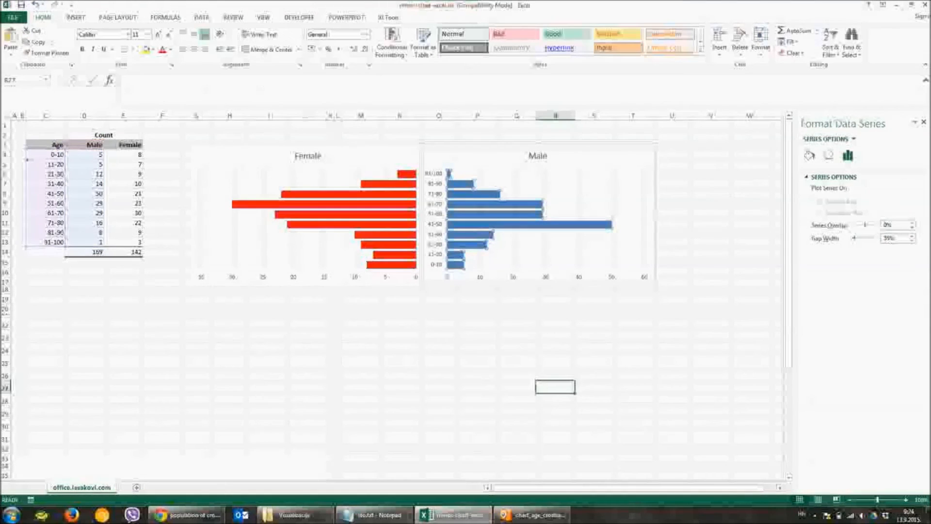
Compare the mirror chart with the reference population pyramid image of Croatia, and return to the workbook.
{"action": "left_click", "coordinate": [438, 375]}
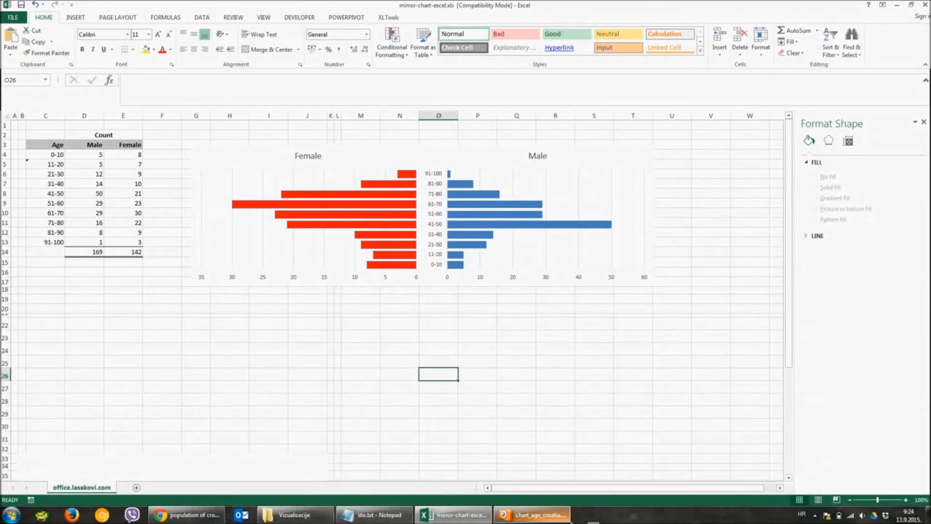
{"action": "left_click", "coordinate": [532, 515]}
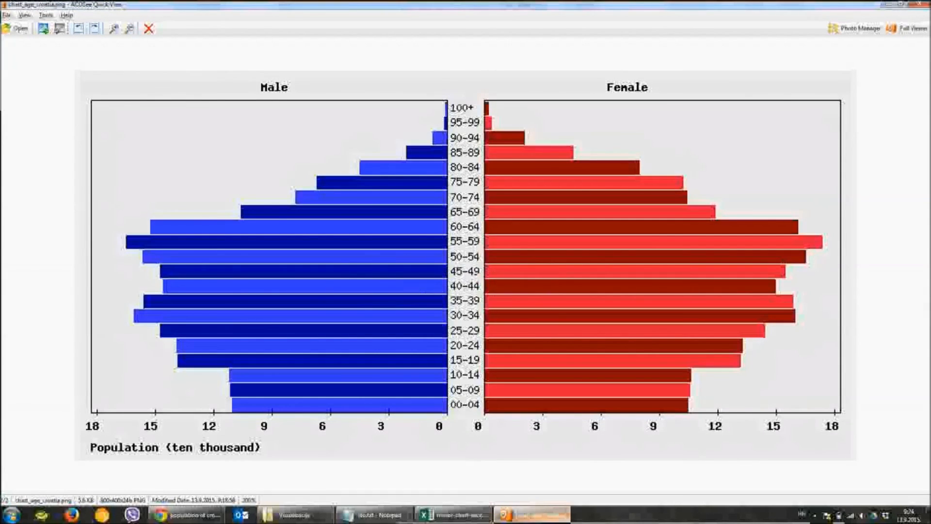
{"action": "left_click", "coordinate": [533, 516]}
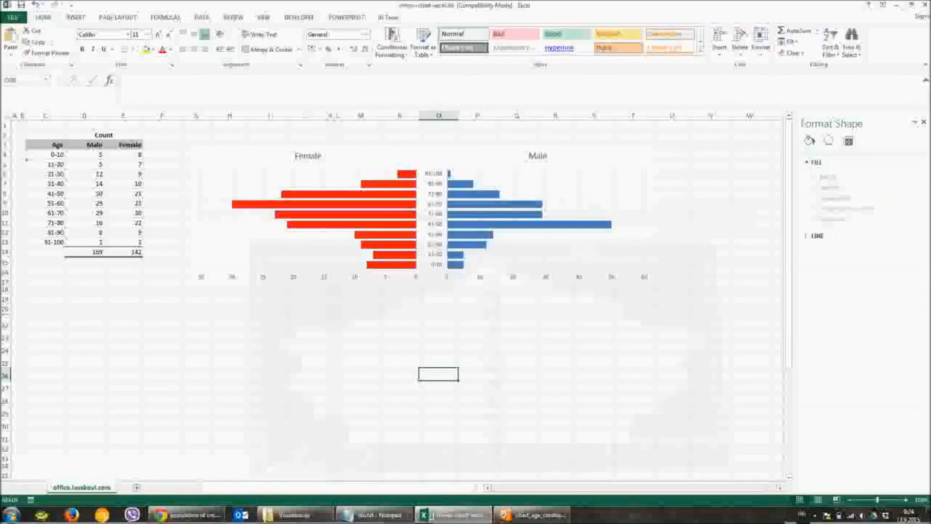
Change the Male count for the 21-30 age group to 25 in the data table.
{"action": "left_click", "coordinate": [84, 174]}
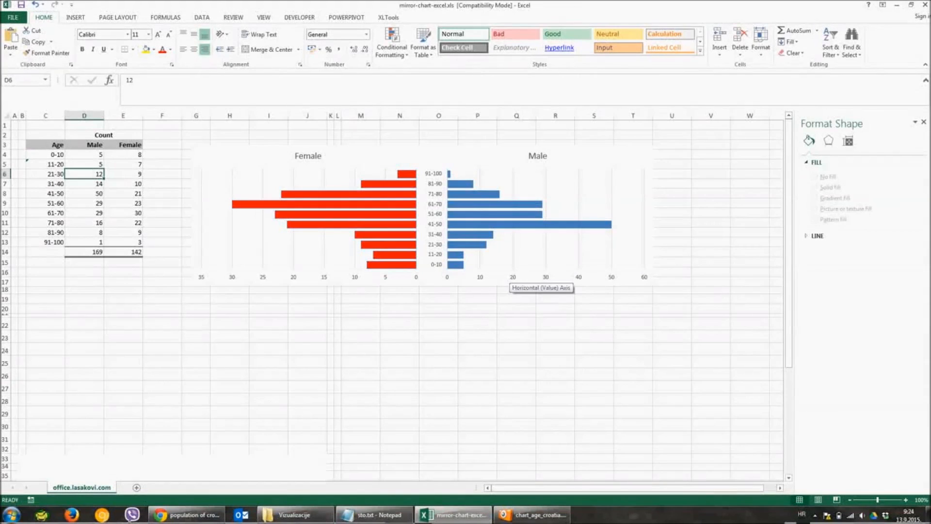
{"action": "type", "text": "25"}
{"action": "key", "text": "Return"}
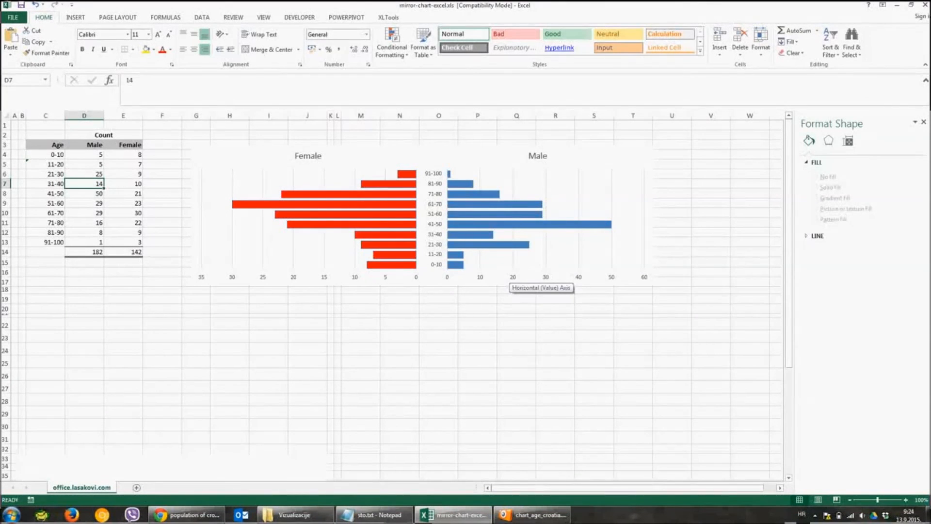